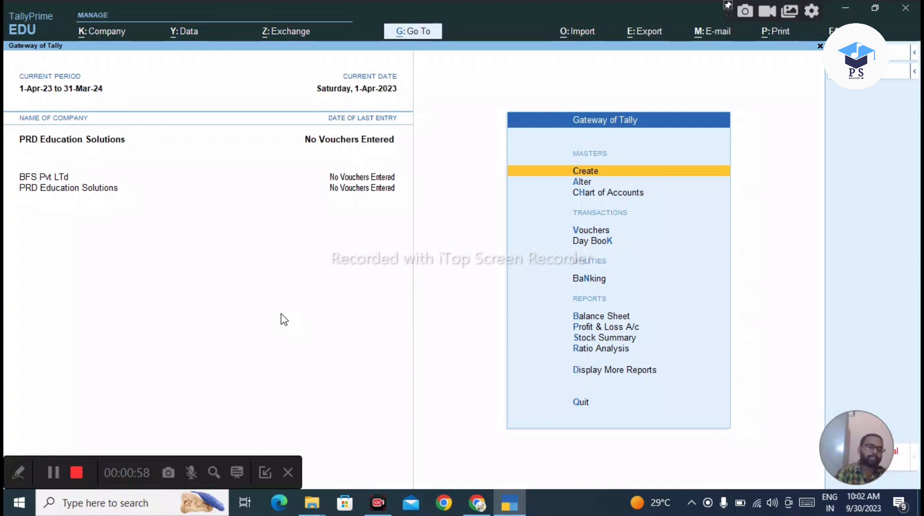
Switch the active company to BFS Pvt LTd and open its company features for alteration.
key(F3)
key(Return)
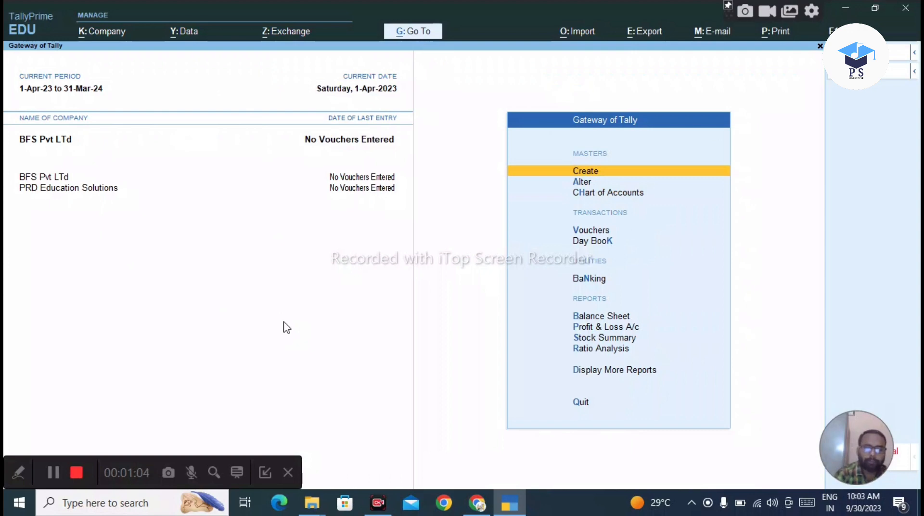
key(F11)
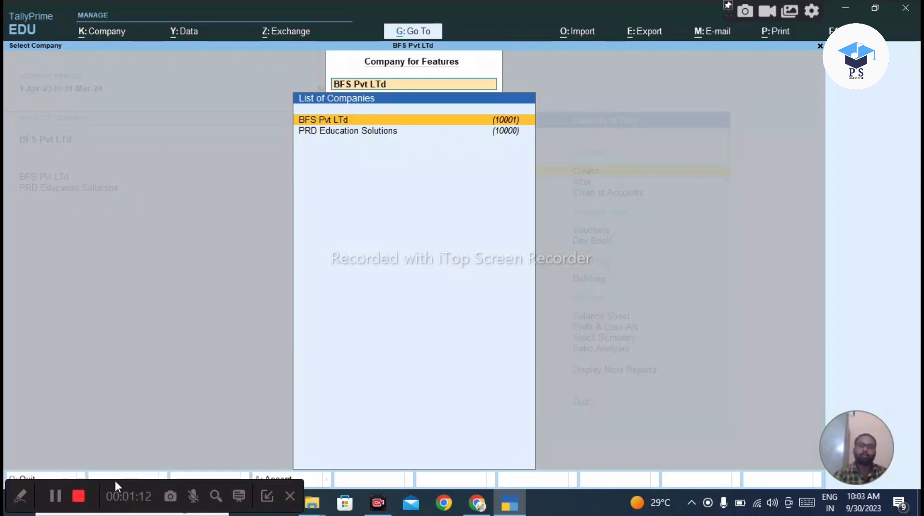
key(Return)
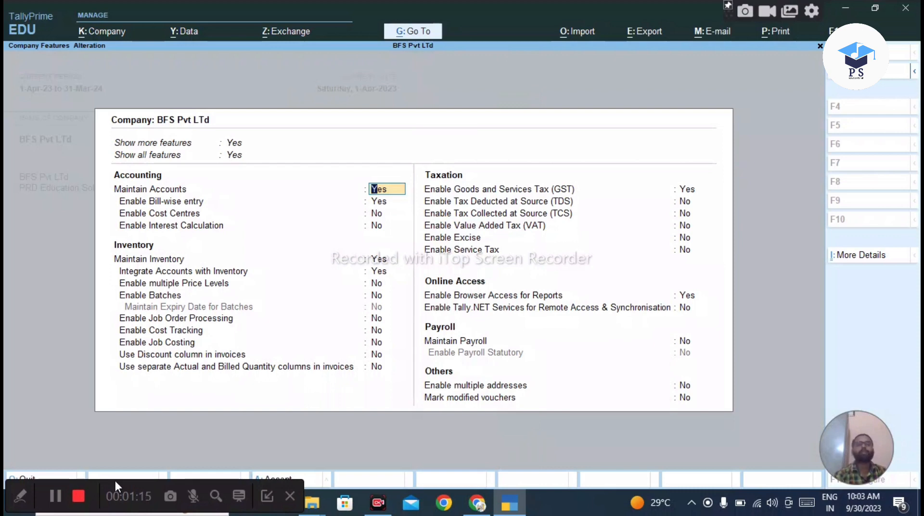
Select Yes for Show all features in the company features.
key(Up)
key(Up)
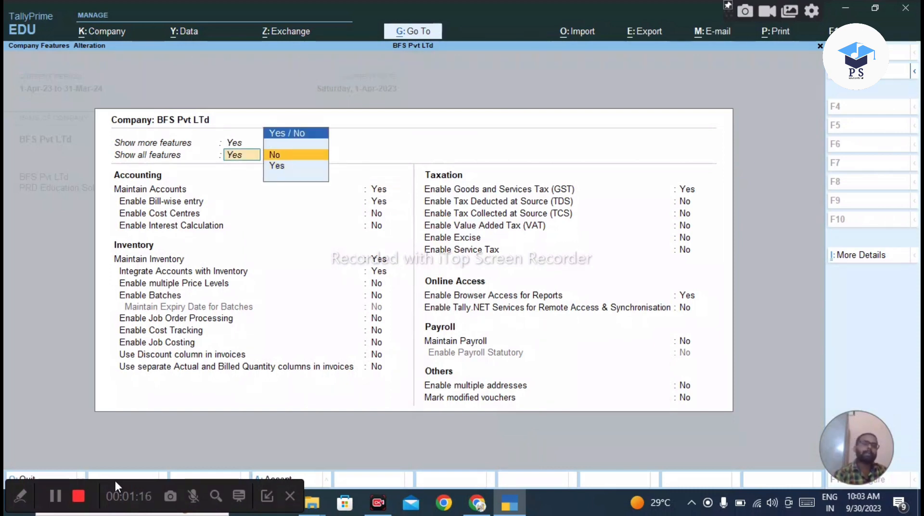
key(Down)
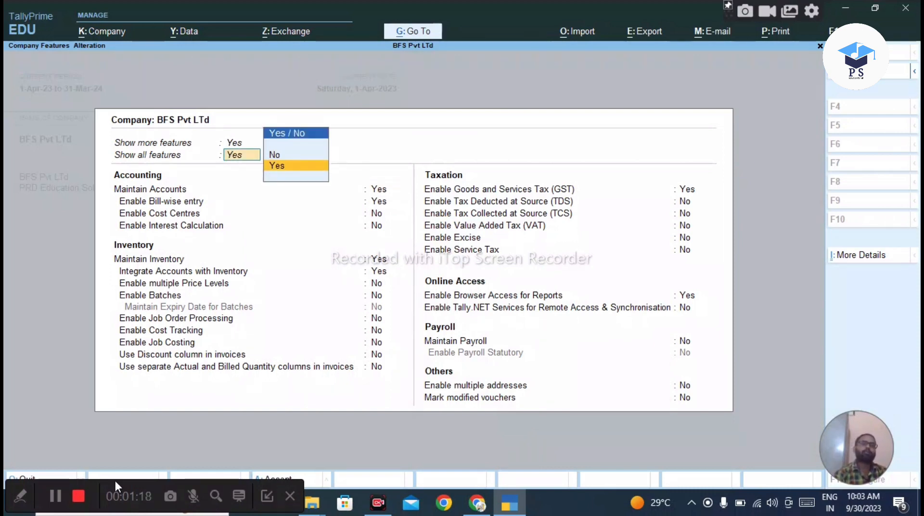
key(Return)
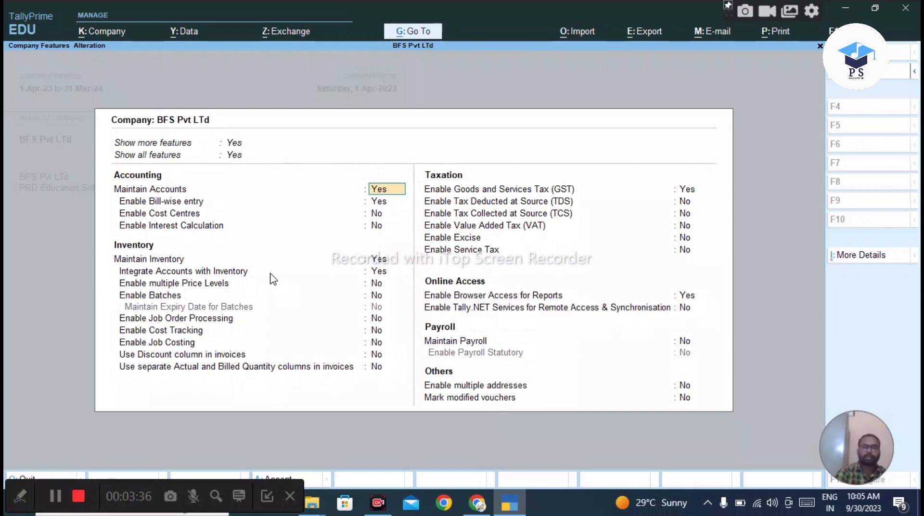
Accept the accounting features with Maintain Accounts and Bill-wise entry at Yes, and Cost Centres and Interest Calculation at No.
key(Return)
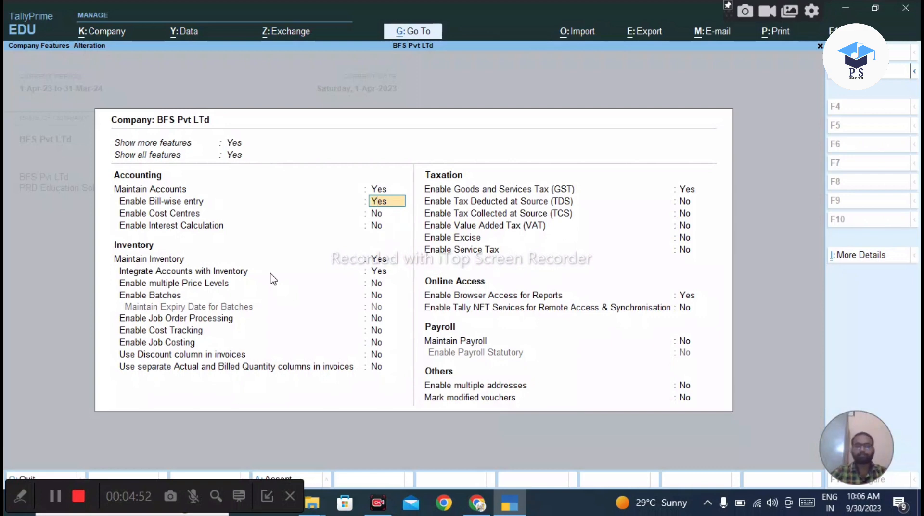
key(Return)
key(Return)
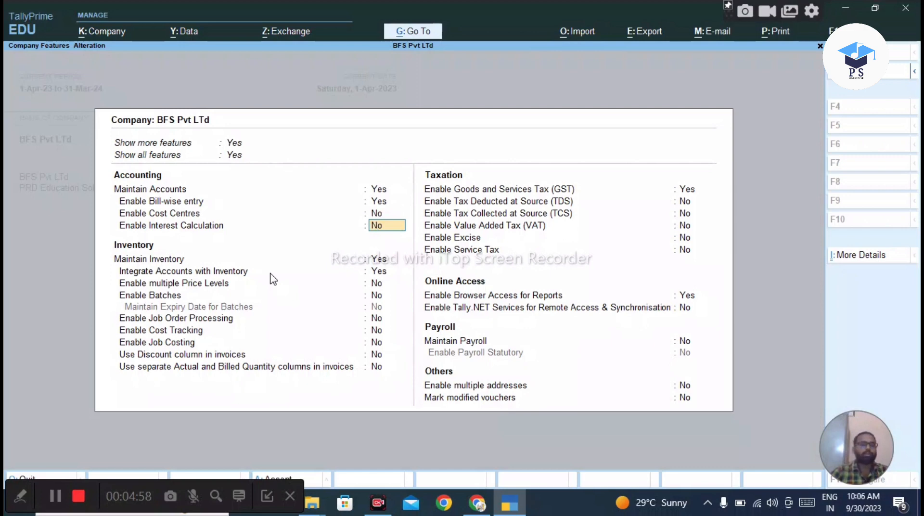
key(Return)
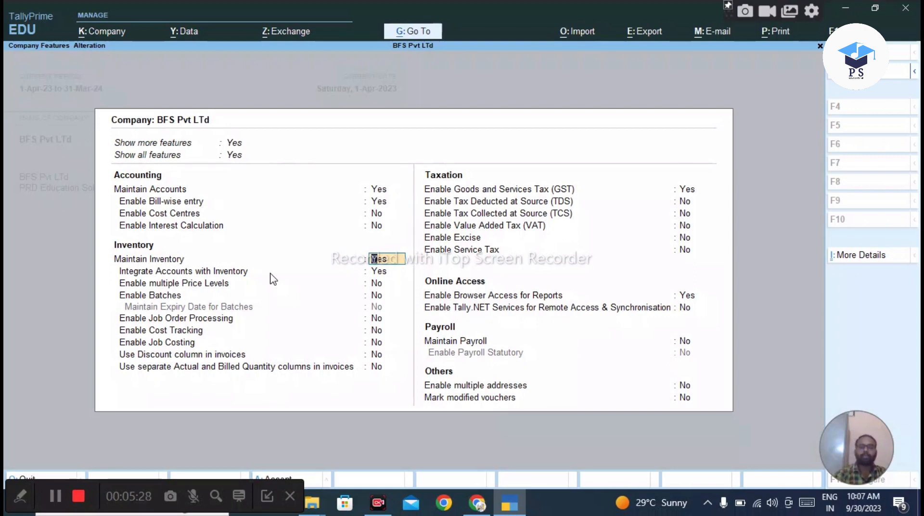
Set Maintain Inventory to No and back to Yes in the inventory features.
key(Return)
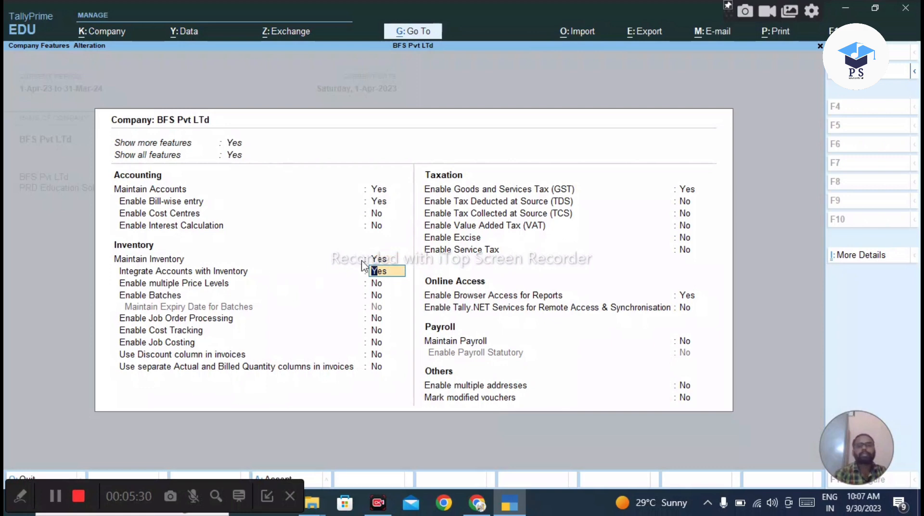
key(Up)
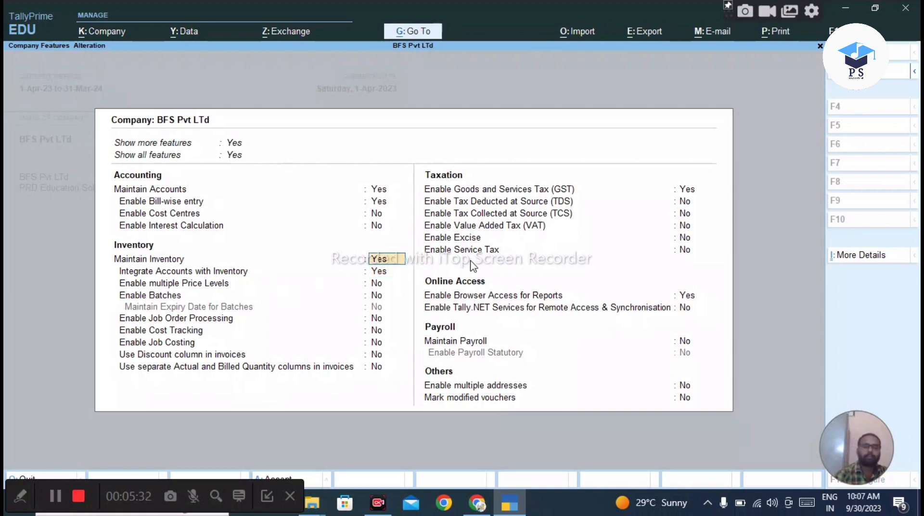
text(n)
key(Return)
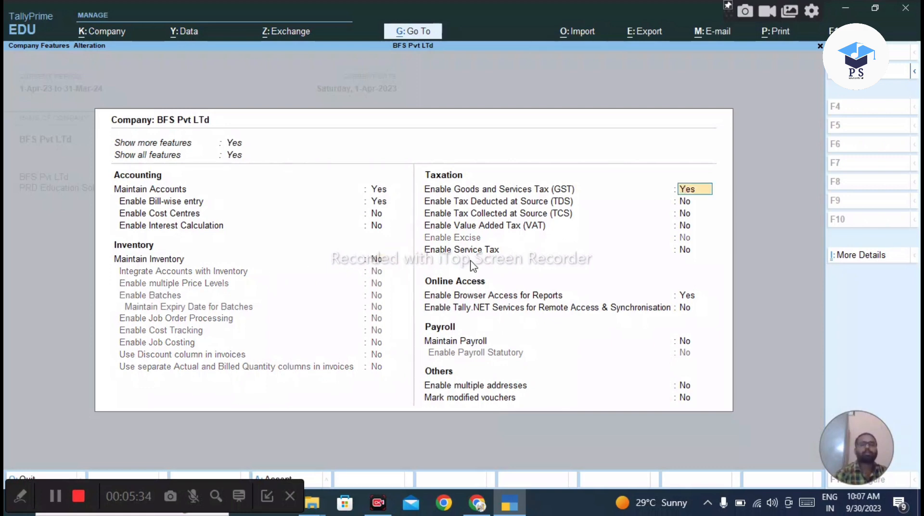
key(Up)
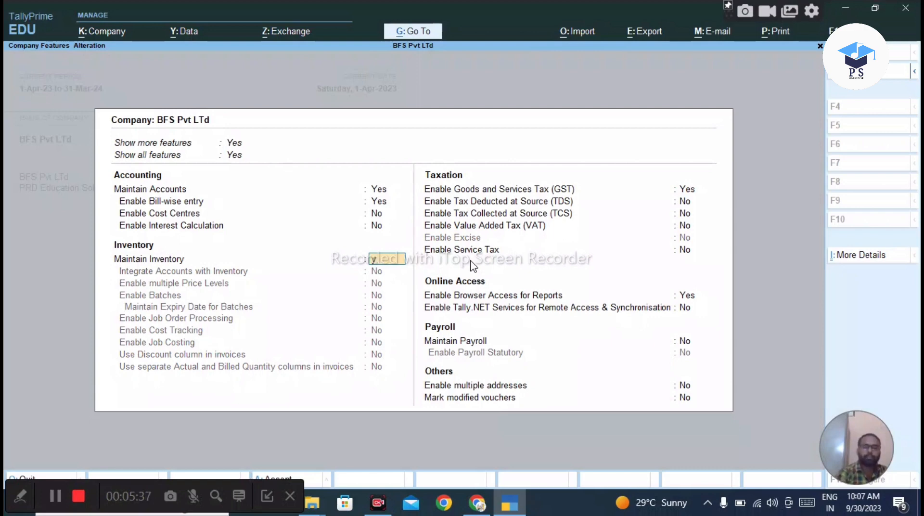
text(y)
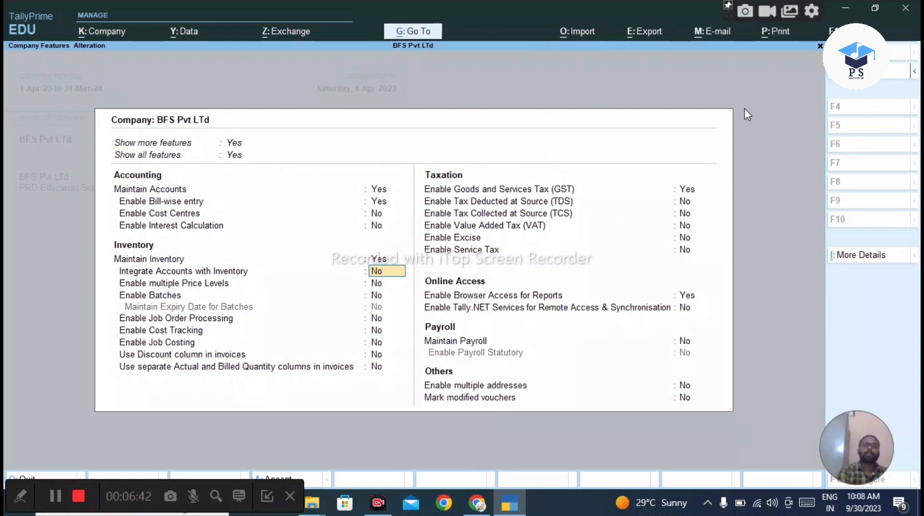
Review the company features from Show more features down to Maintain Inventory.
key(Up)
key(Up)
key(Up)
key(Up)
key(Up)
key(Up)
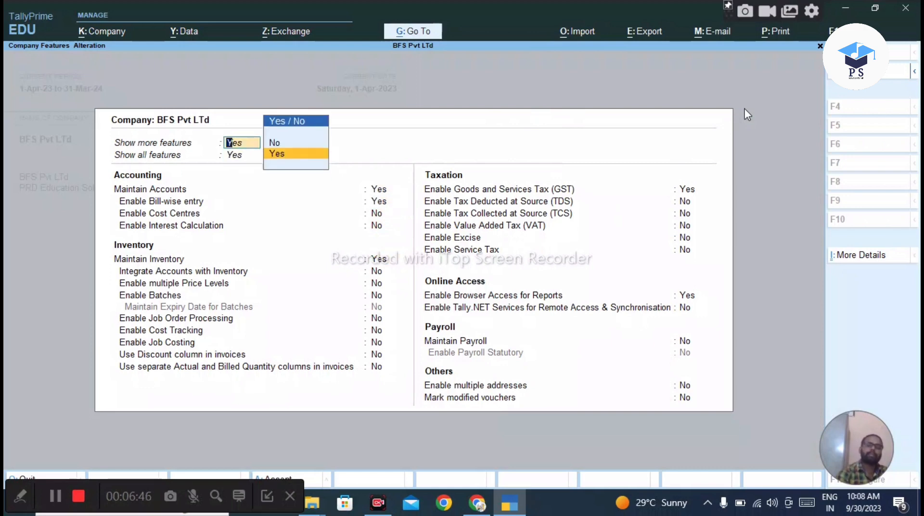
key(Return)
key(Down)
key(Down)
key(Down)
key(Down)
key(Down)
key(Down)
key(Down)
key(Down)
key(Down)
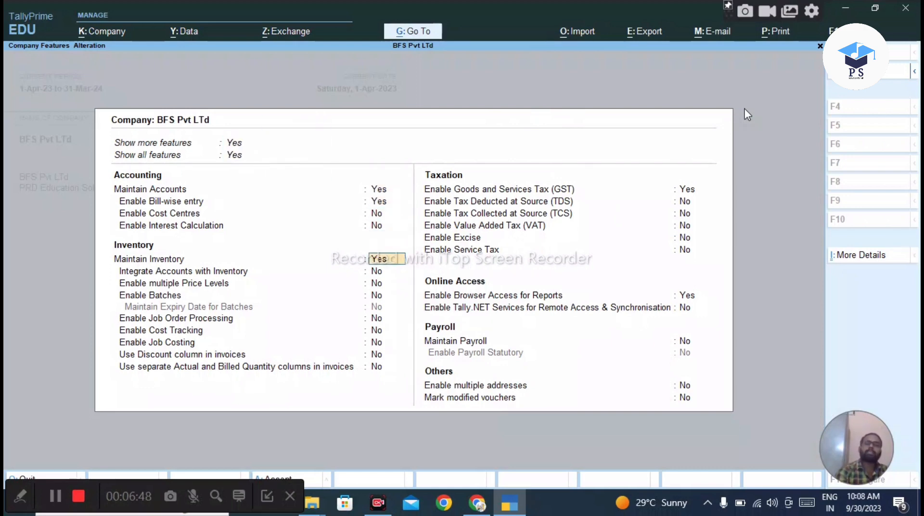
Accept the inventory features, keep Goods and Services Tax (GST) enabled with Yes, and open the company's GST details.
key(Return)
key(Return)
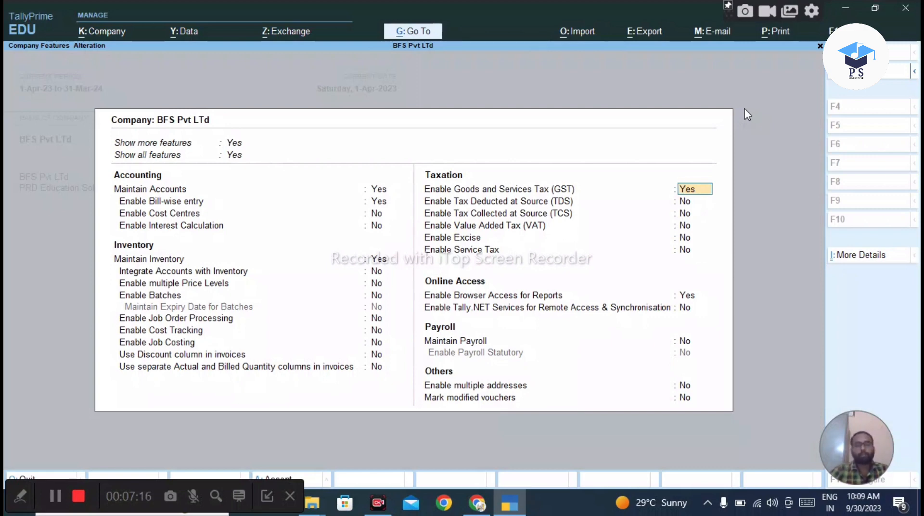
key(Return)
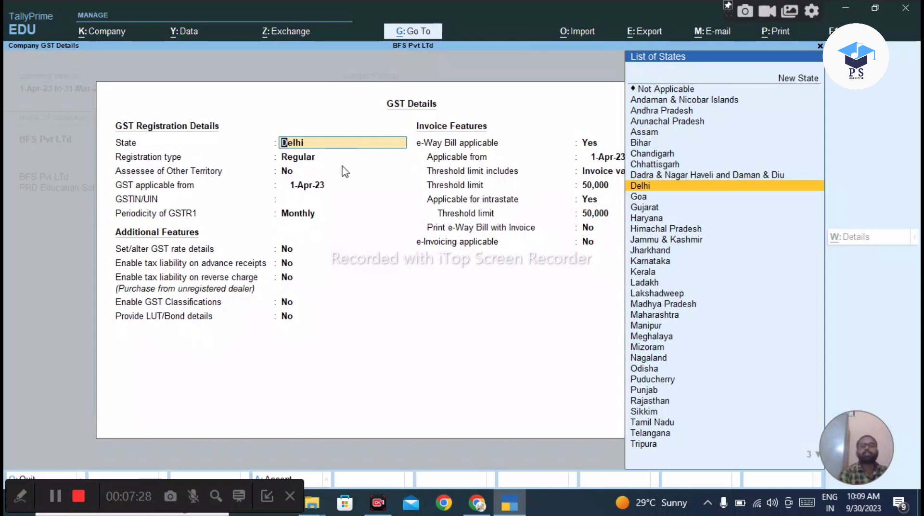
Accept the GST registration details: Delhi, Regular, Assessee of Other Territory No, applicable from 1-Apr-23, GSTIN/UIN blank, GSTR1 periodicity Monthly.
key(Return)
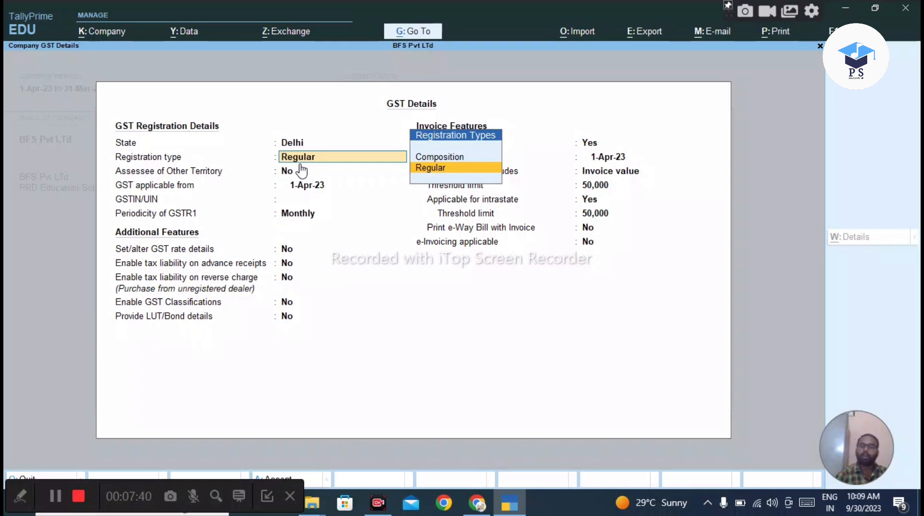
key(Return)
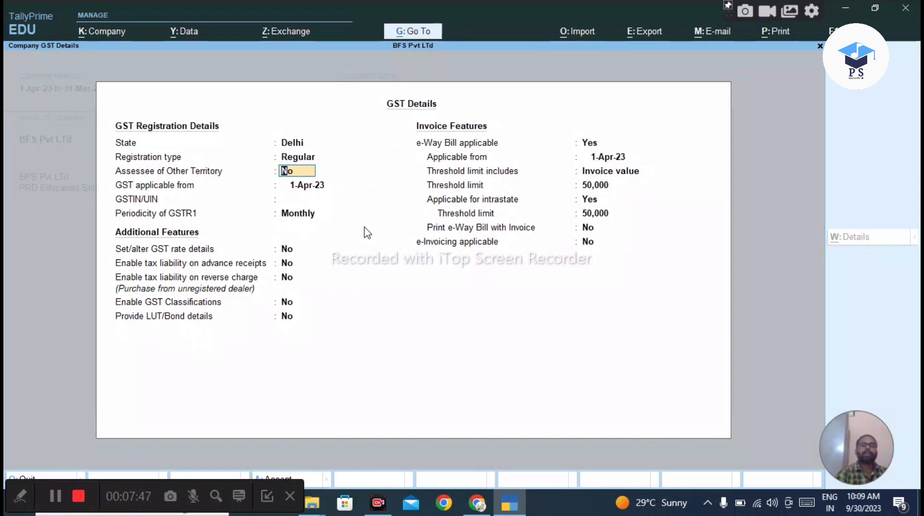
key(Return)
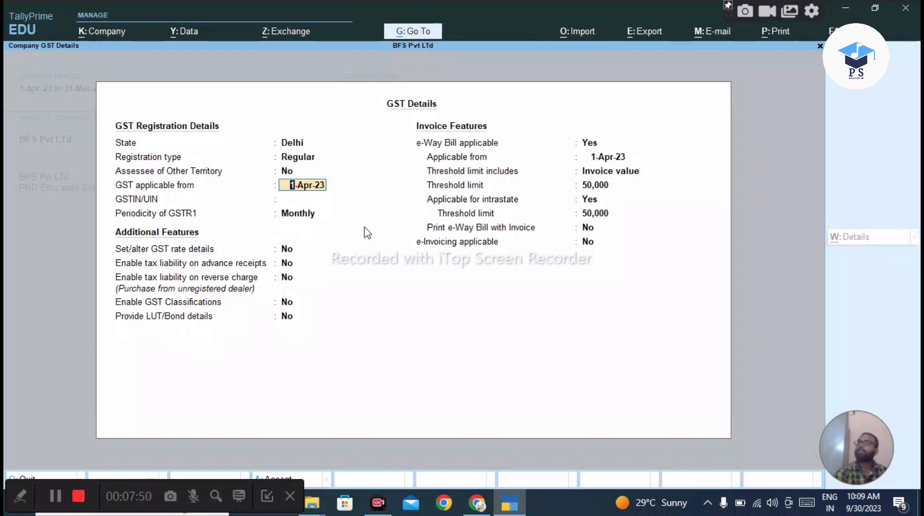
key(Return)
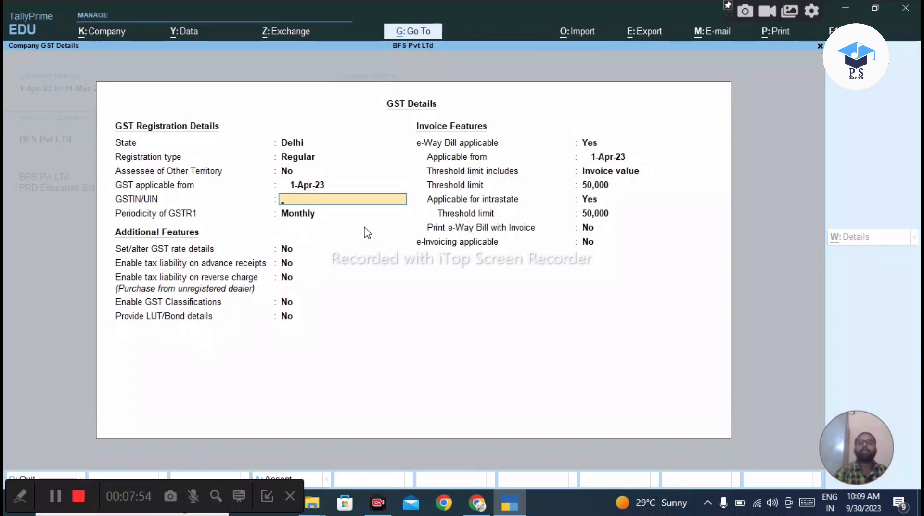
key(Return)
key(Return)
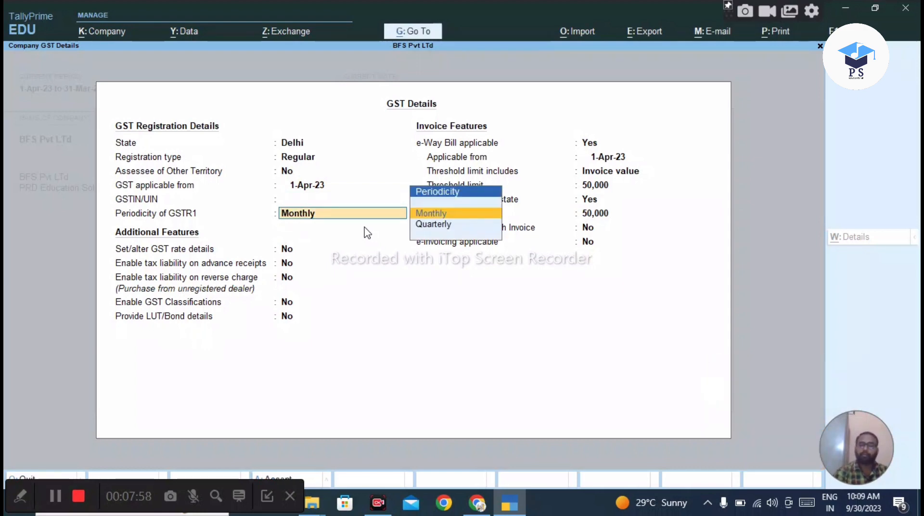
key(Return)
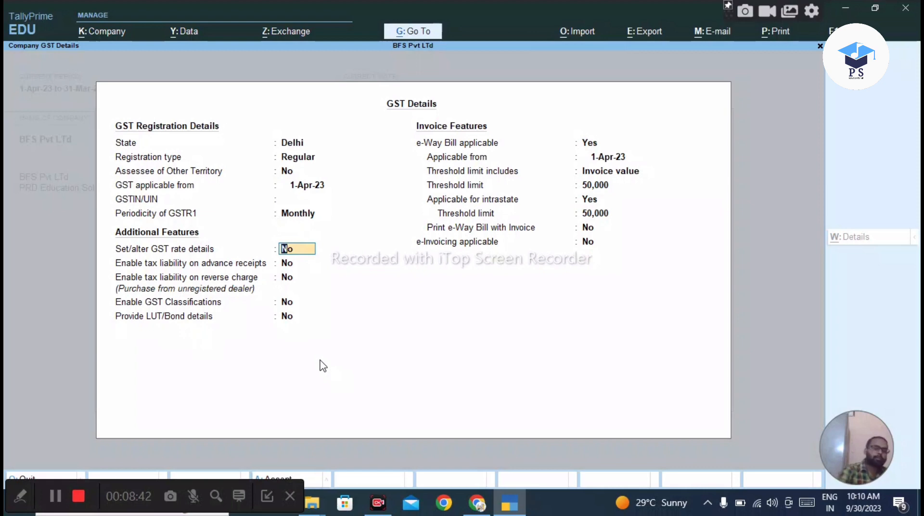
Enable Set/alter GST rate details to view the company's rate details and tax rate history, and set the option back to No.
text(y)
key(Return)
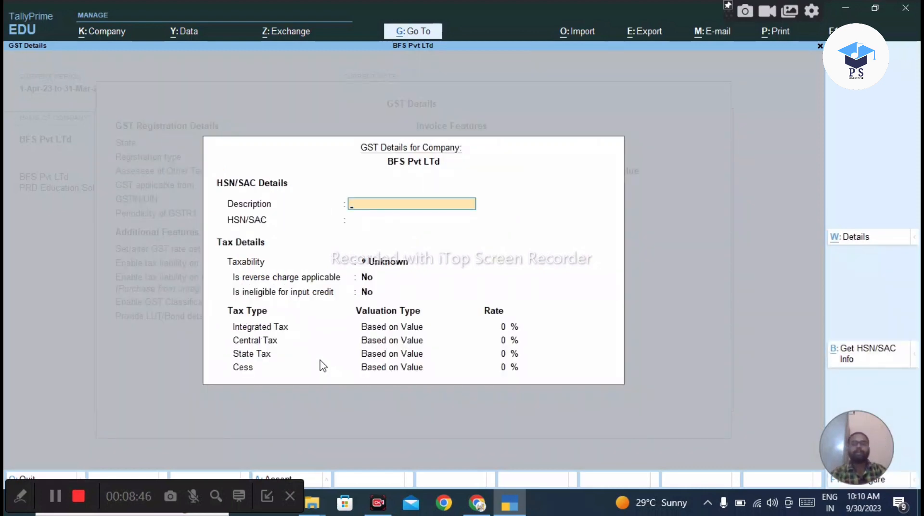
click(846, 358)
click(728, 291)
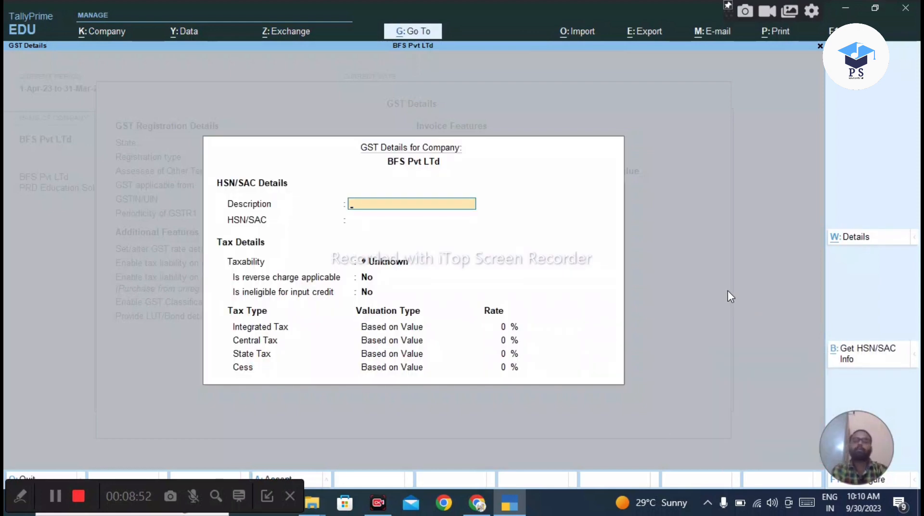
click(850, 238)
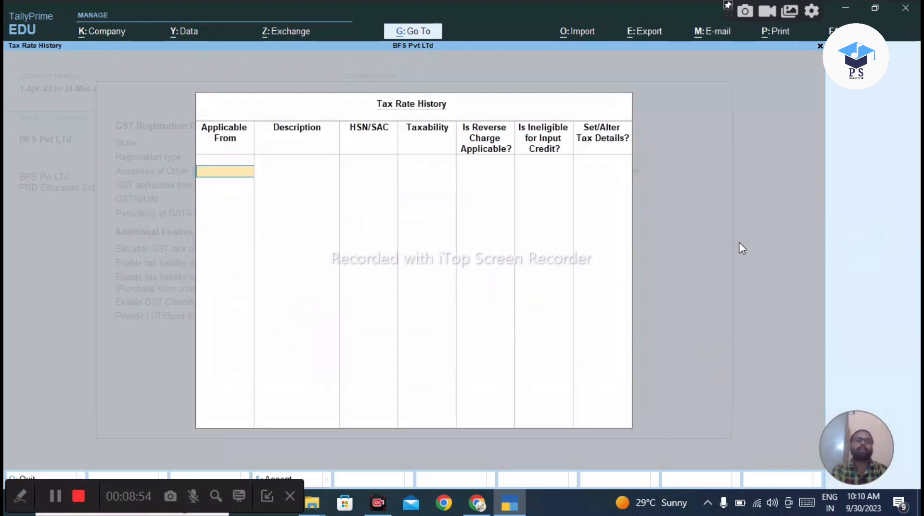
key(Escape)
key(Escape)
key(Return)
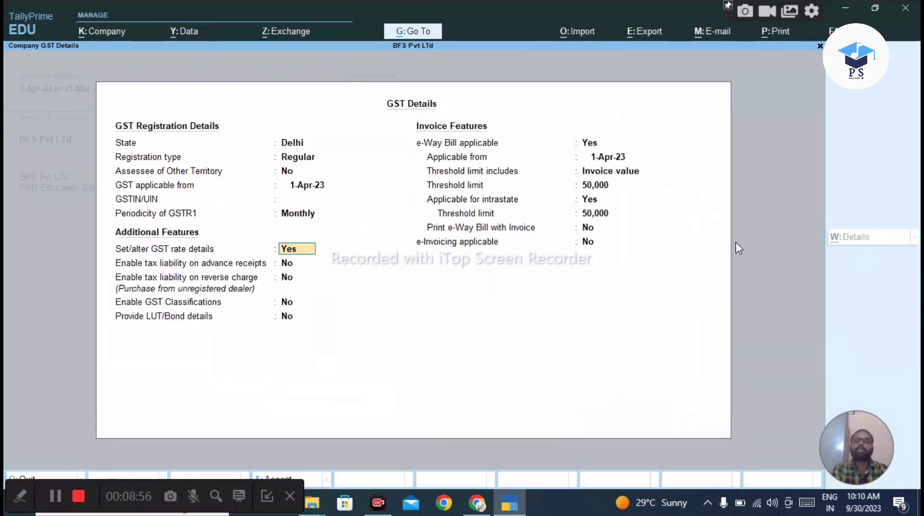
text(n)
key(Return)
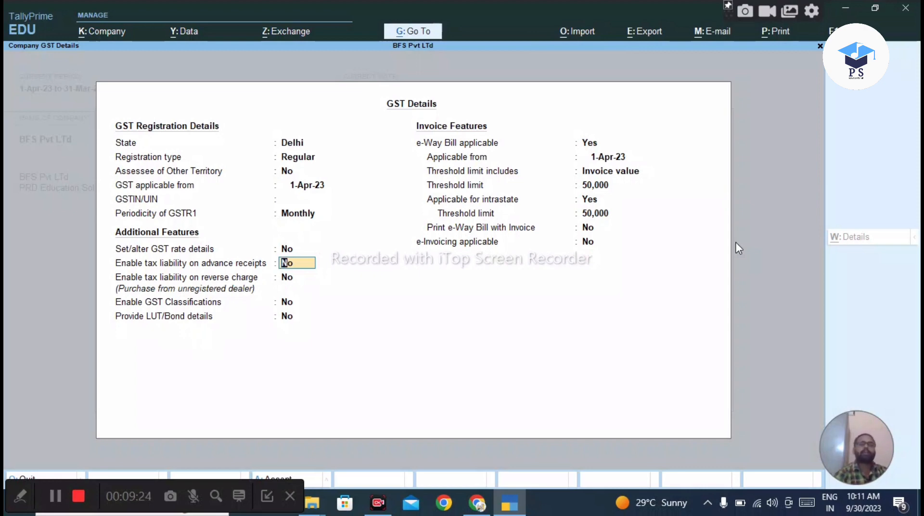
Keep tax liability on advance receipts and on reverse charge at No, and set GST Classifications to Yes and back to No.
key(Return)
key(Return)
text(y)
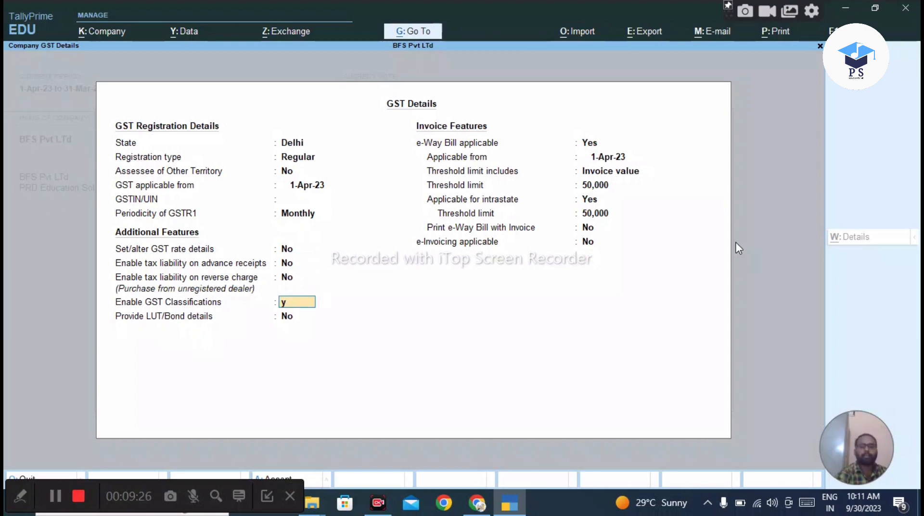
key(Return)
key(BackSpace)
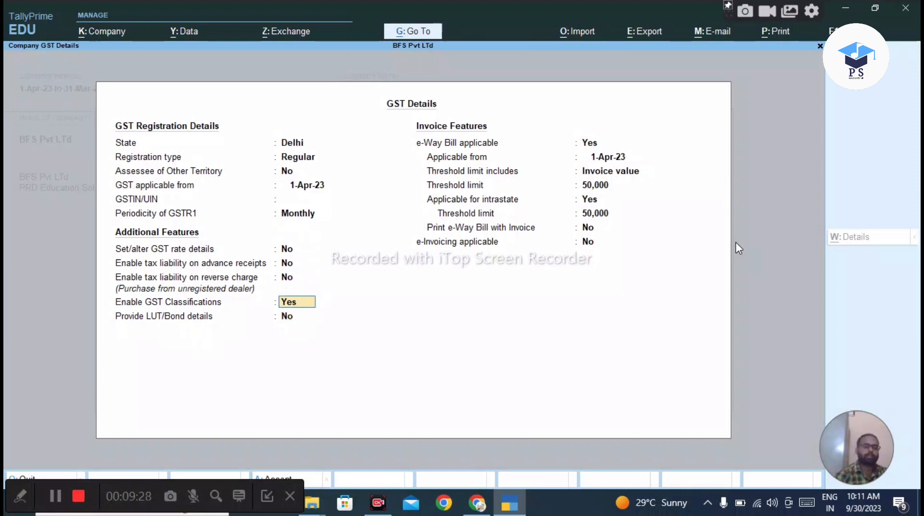
text(n)
key(Return)
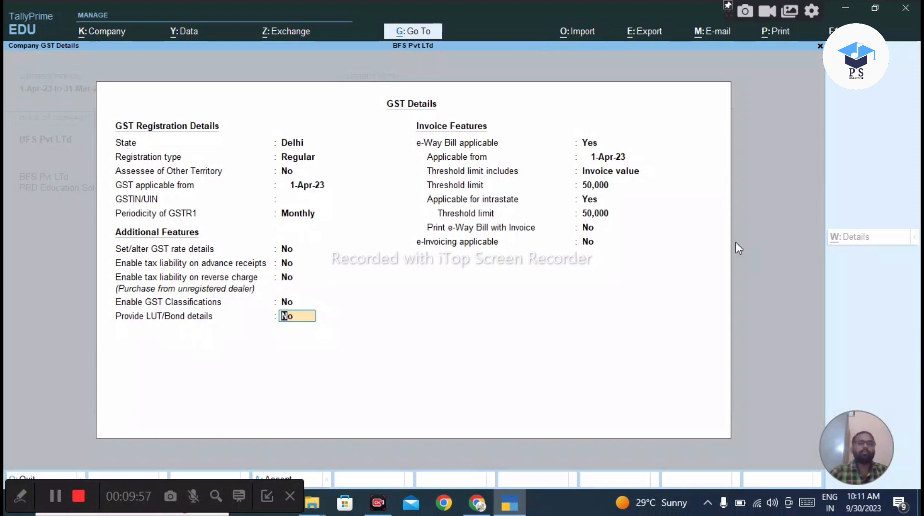
Set Provide LUT/Bond details to Yes, and open the LUT/Bond details and leave them without an entry.
text(y)
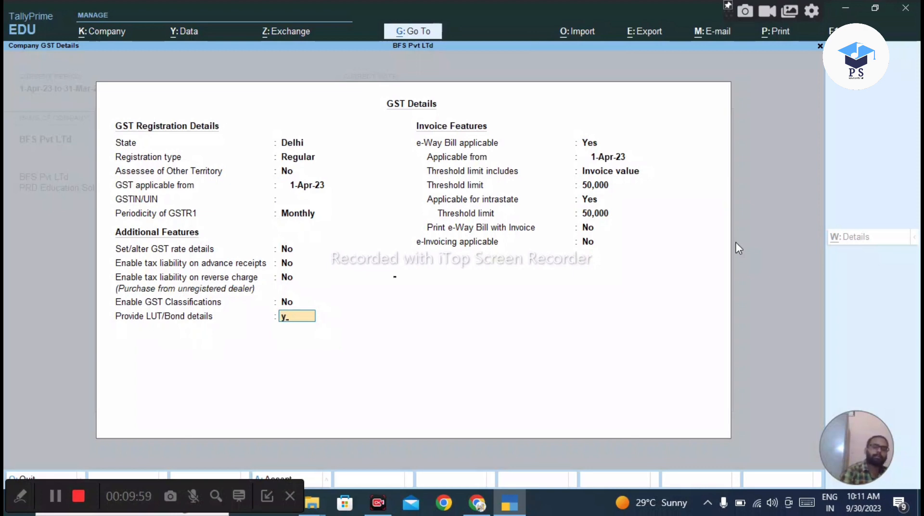
key(Return)
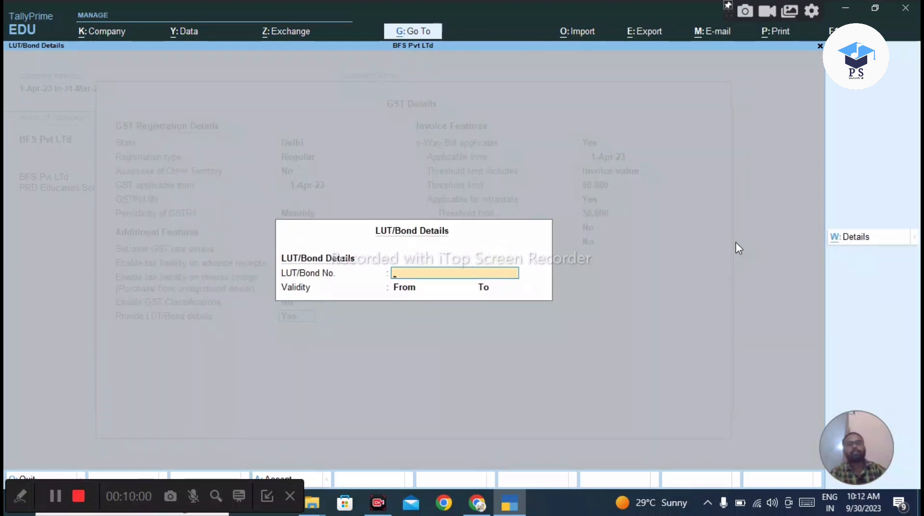
key(Escape)
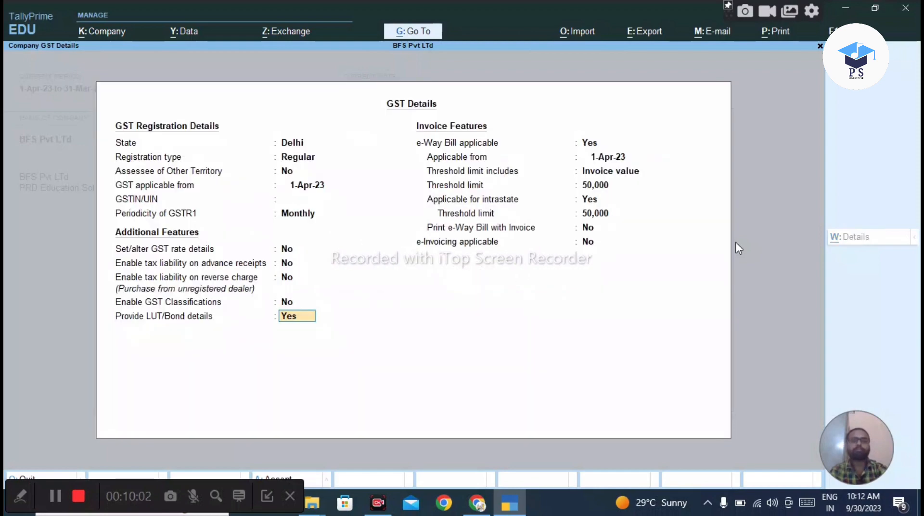
Set Provide LUT/Bond details to No, and accept e-Way Bill applicable from 1-Apr-23 with an Invoice value threshold limit of 50,000.
text(n)
key(Return)
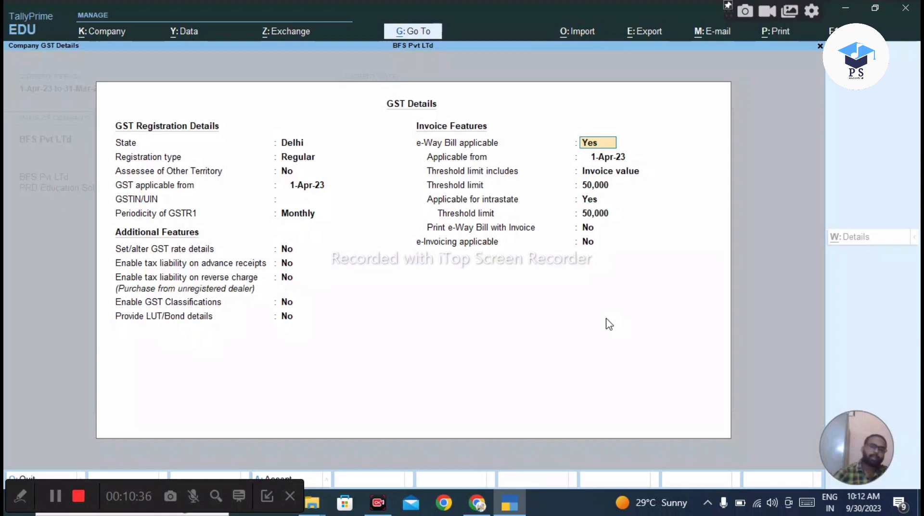
key(Return)
key(Return)
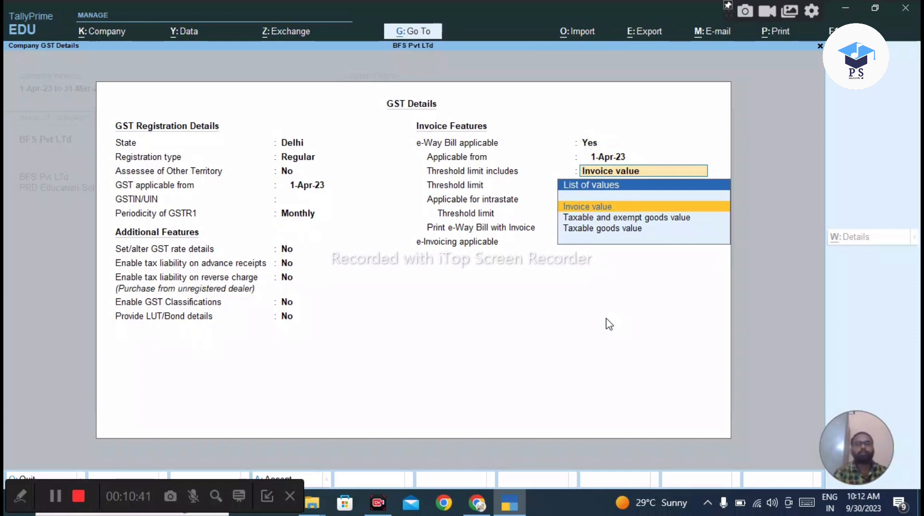
key(Return)
key(Return)
key(Return)
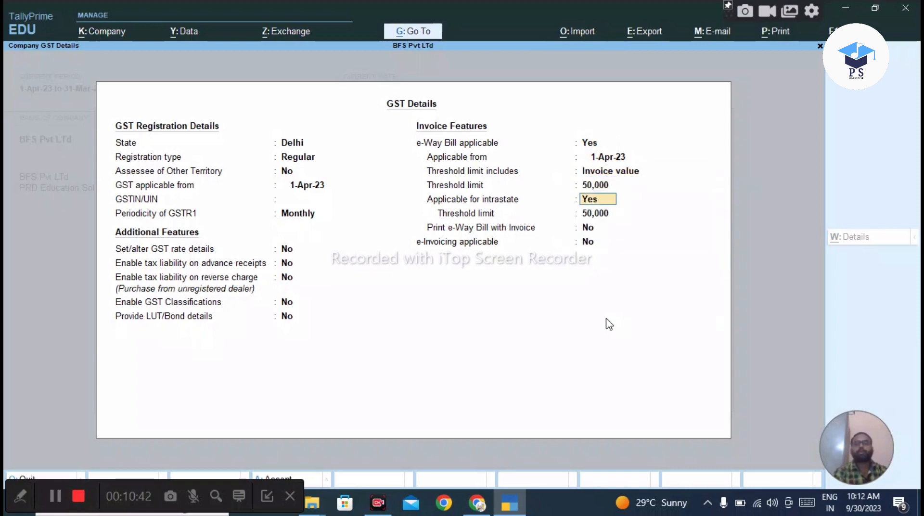
Keep intrastate e-Way Bills at Yes with threshold 50,000, keep e-Way Bill printing and e-Invoicing at No, and accept the GST details.
key(Return)
key(Return)
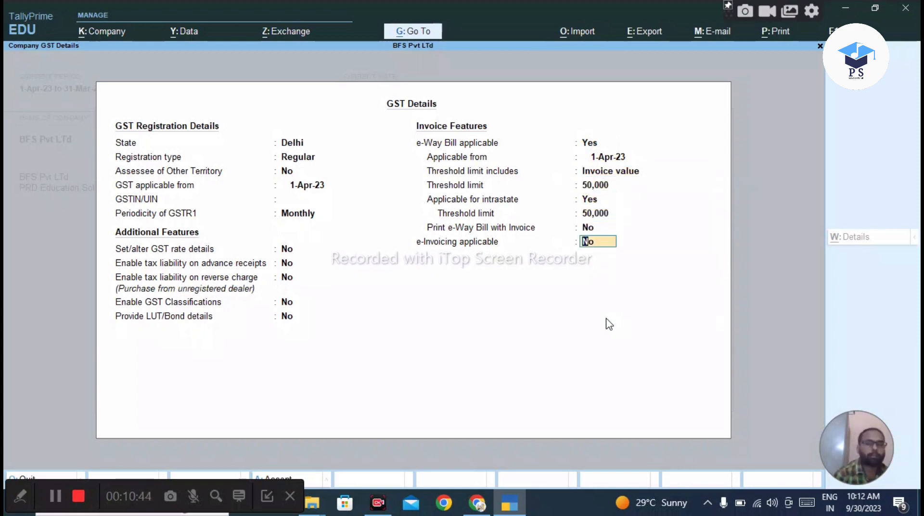
key(Up)
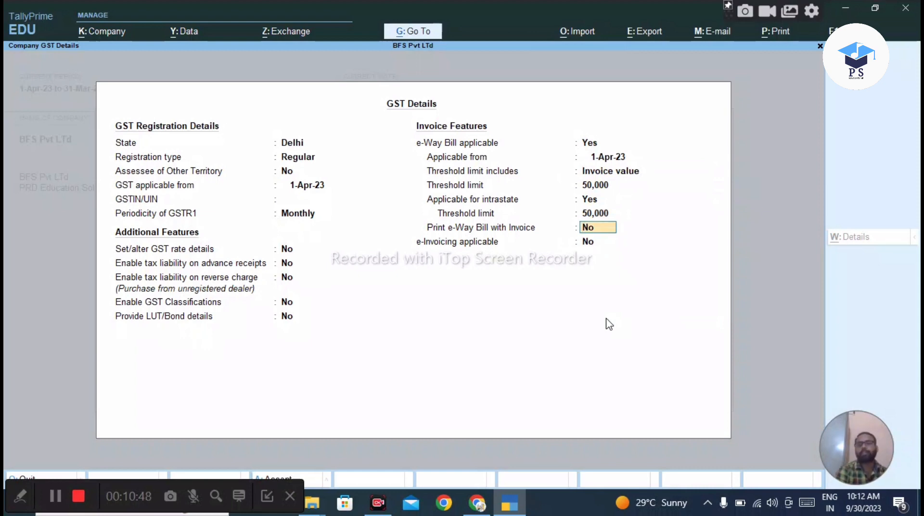
key(Return)
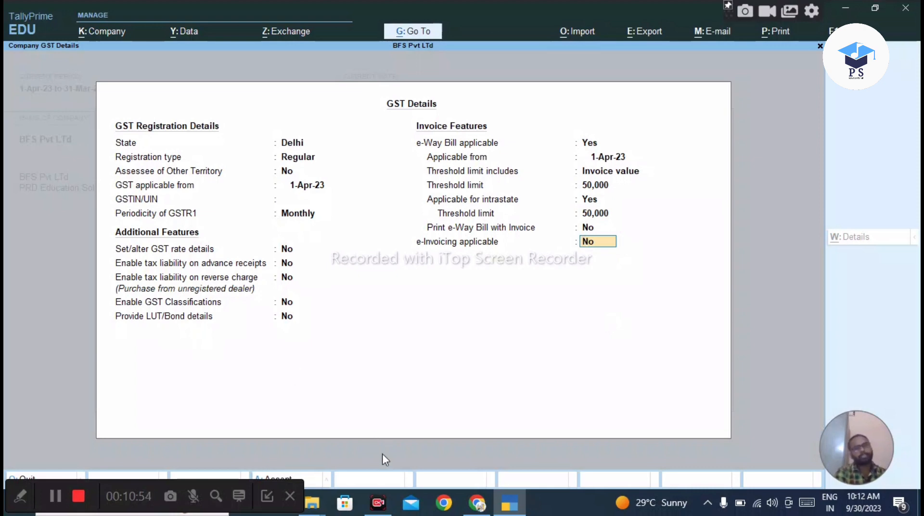
key(Return)
key(Return)
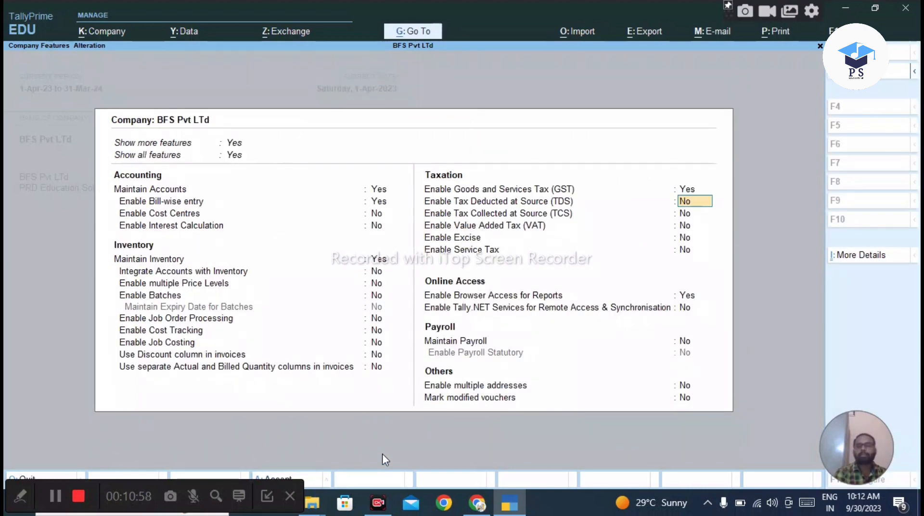
Enable Tax Deducted at Source (TDS) with deductor type Company, leaving both TAN fields and the deductor branch/division blank.
text(y)
key(Return)
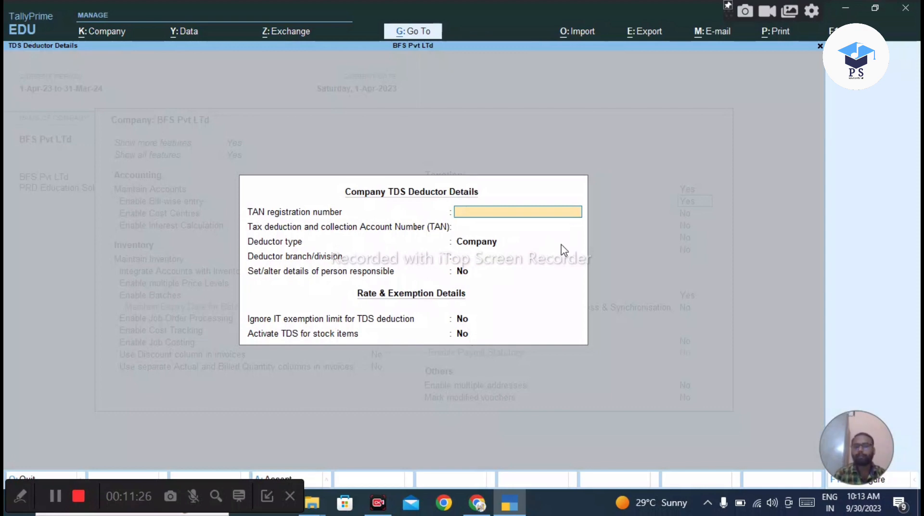
key(Return)
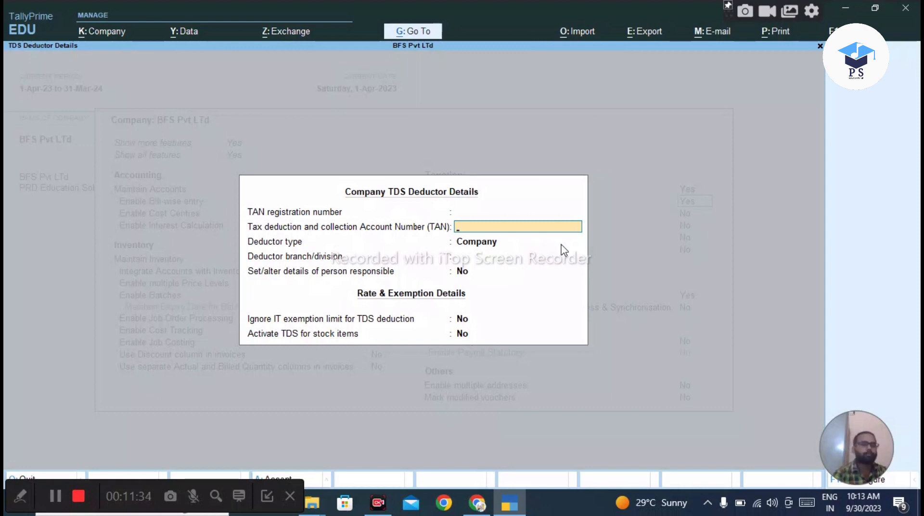
key(Return)
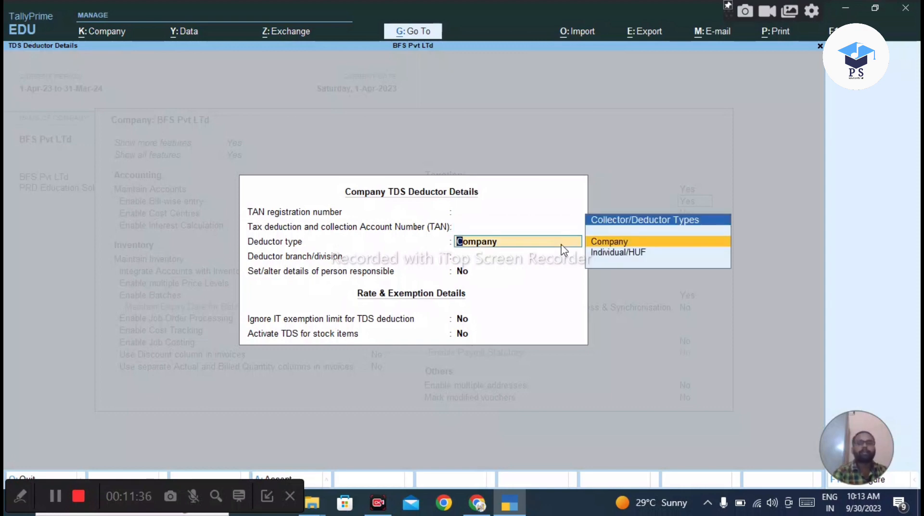
key(Down)
key(Up)
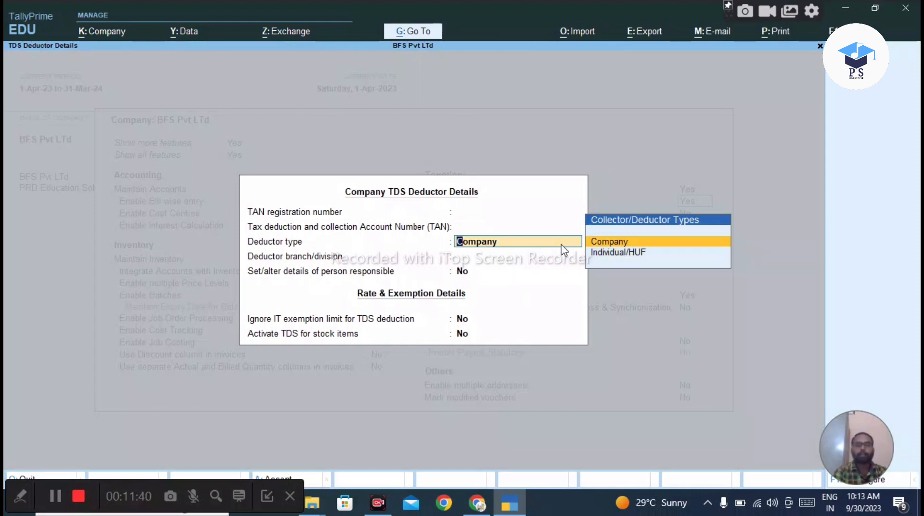
key(Return)
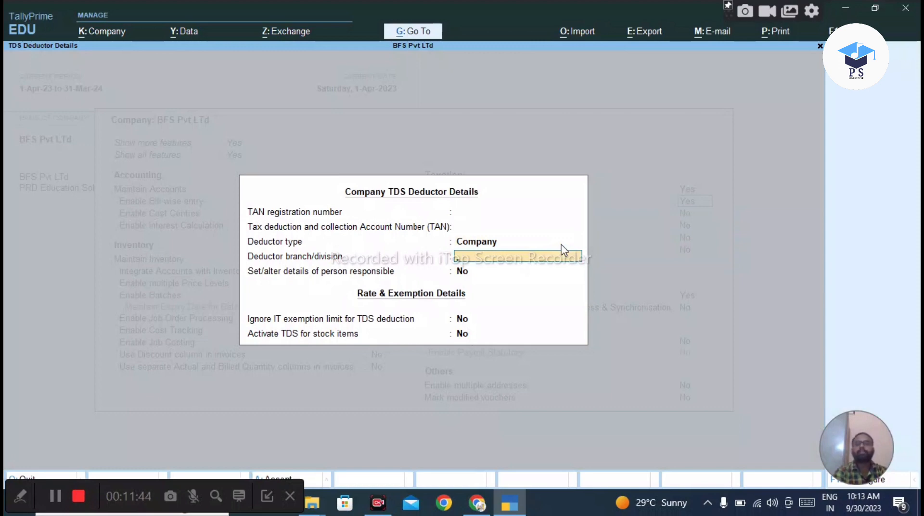
key(Return)
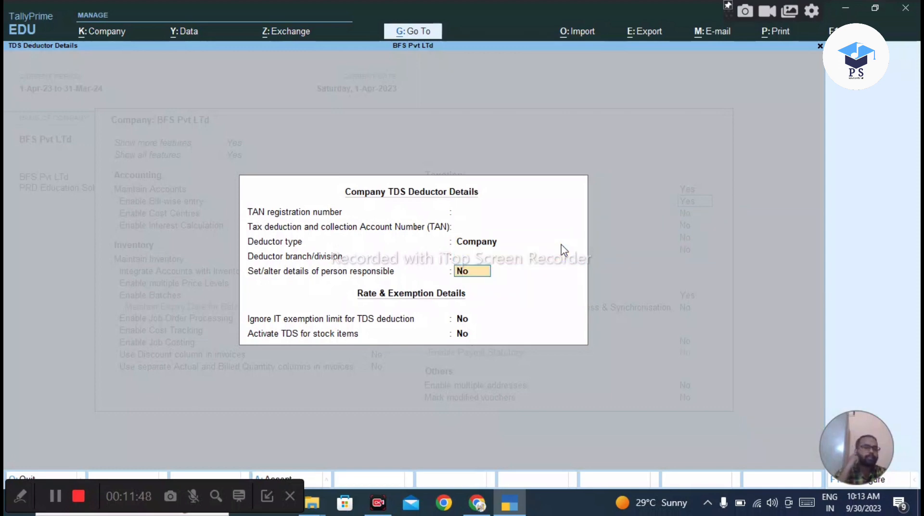
Set Set/alter details of person responsible to Yes, view the Person Responsible Details, and quit them without an entry.
text(y)
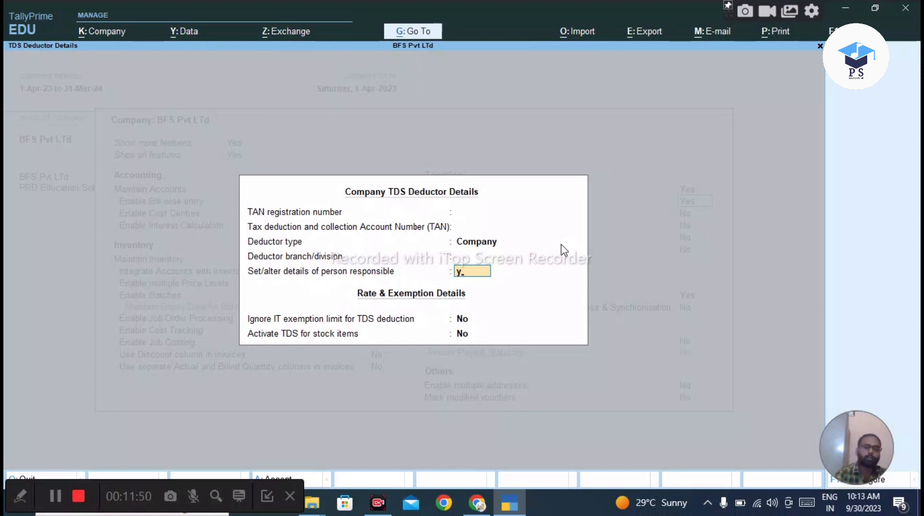
key(Return)
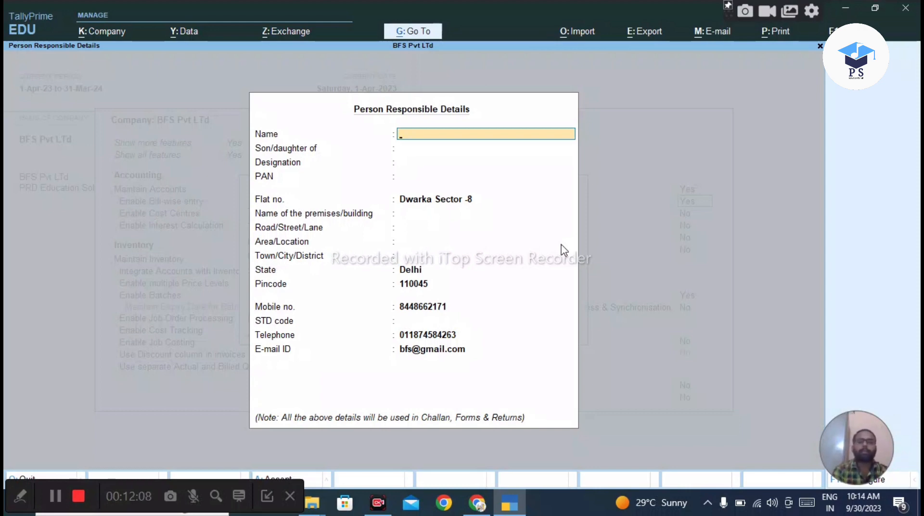
key(Escape)
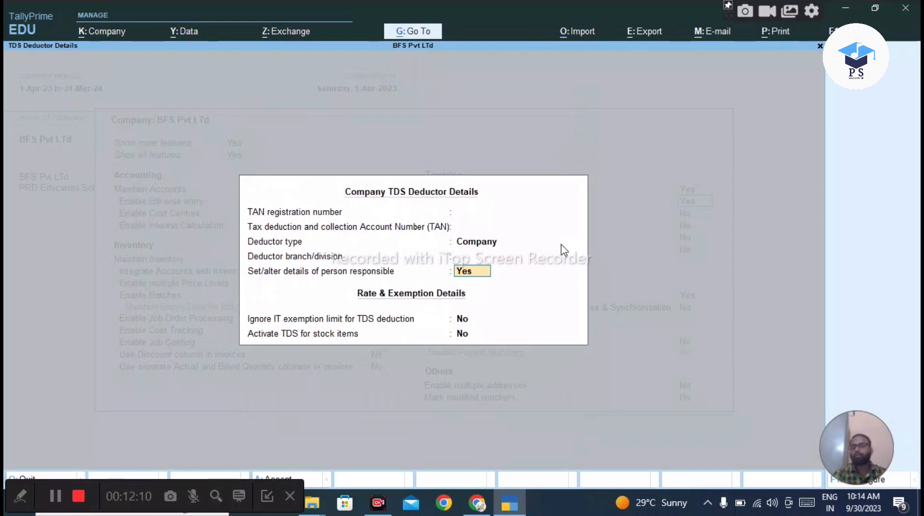
drag(838, 450, 845, 369)
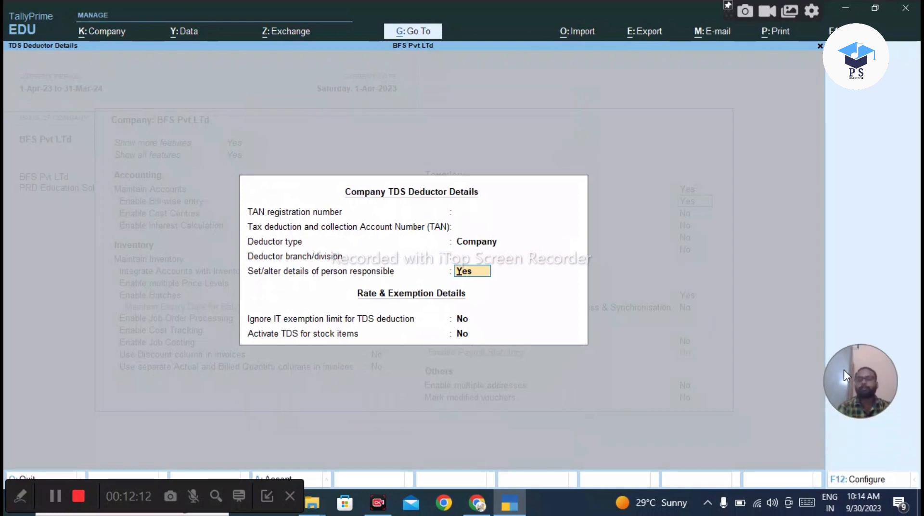
click(839, 481)
key(Escape)
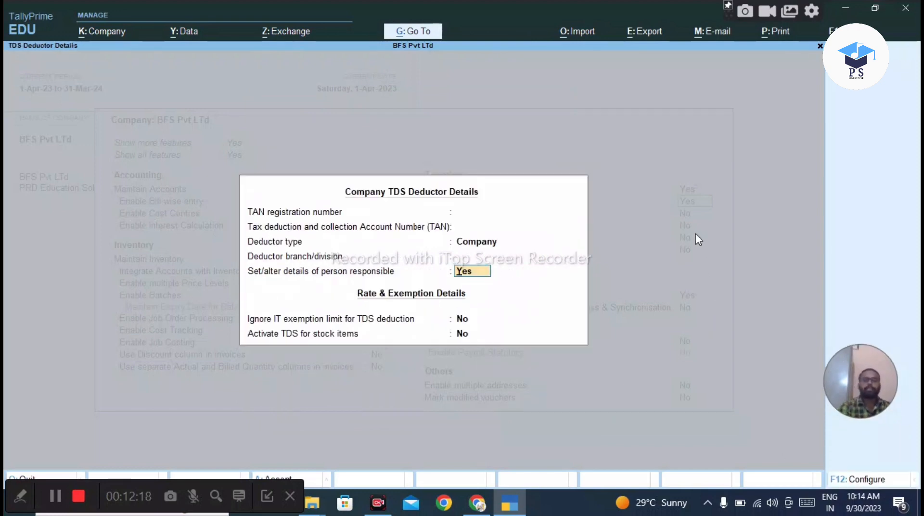
key(Return)
key(Escape)
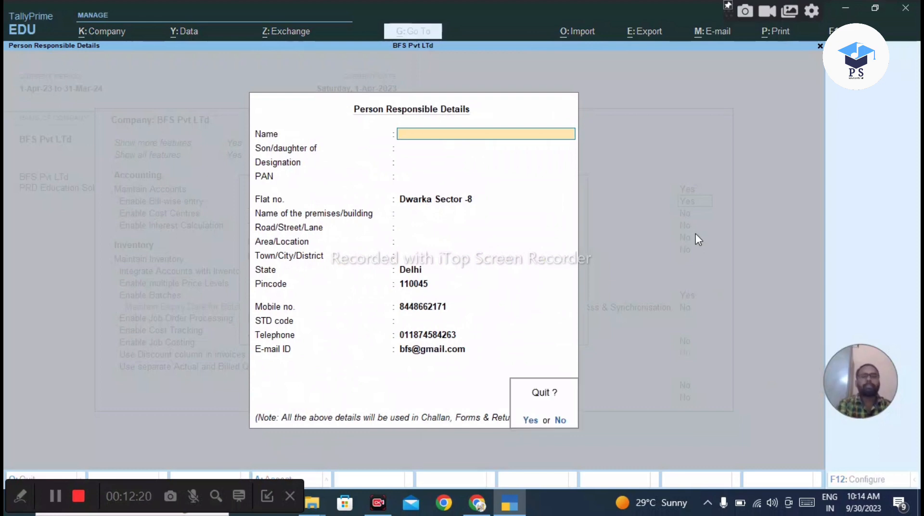
key(y)
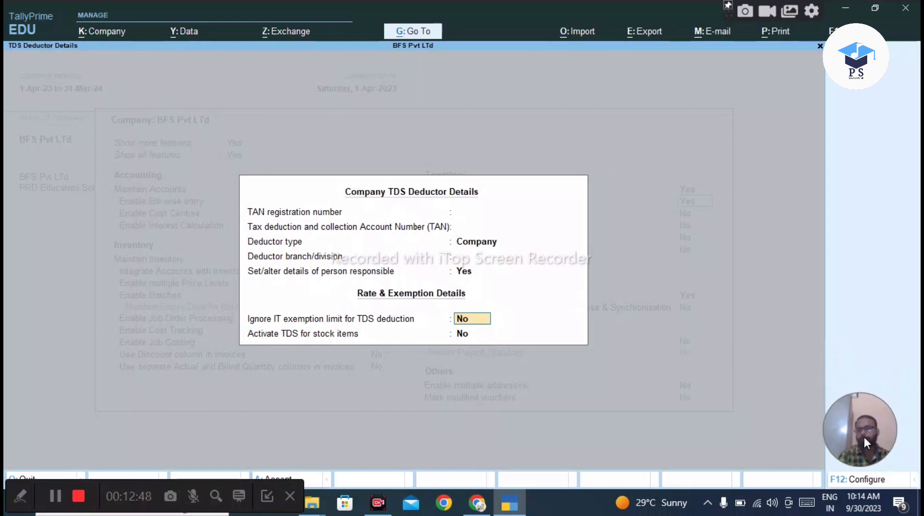
Set Ignore IT exemption limit for TDS deduction to Yes and back to No, and set Activate TDS for stock items to Yes.
text(y)
key(Return)
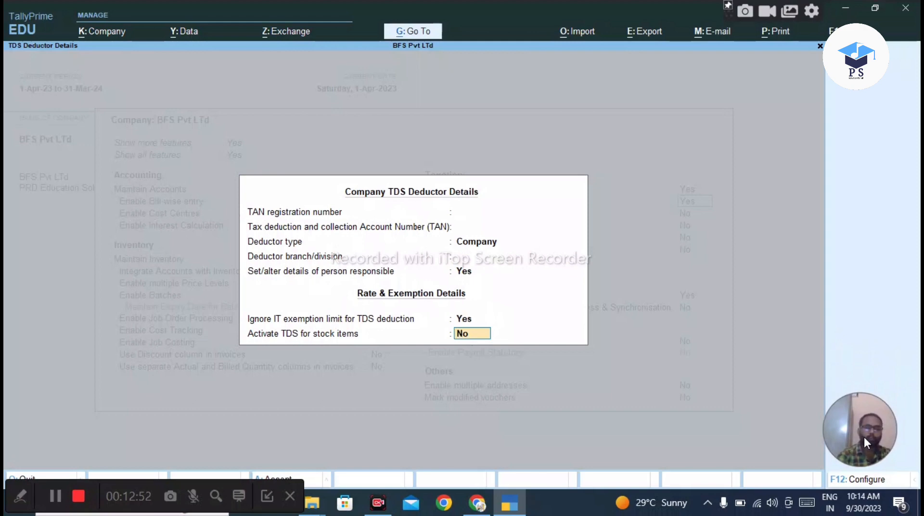
key(Up)
text(n)
key(Return)
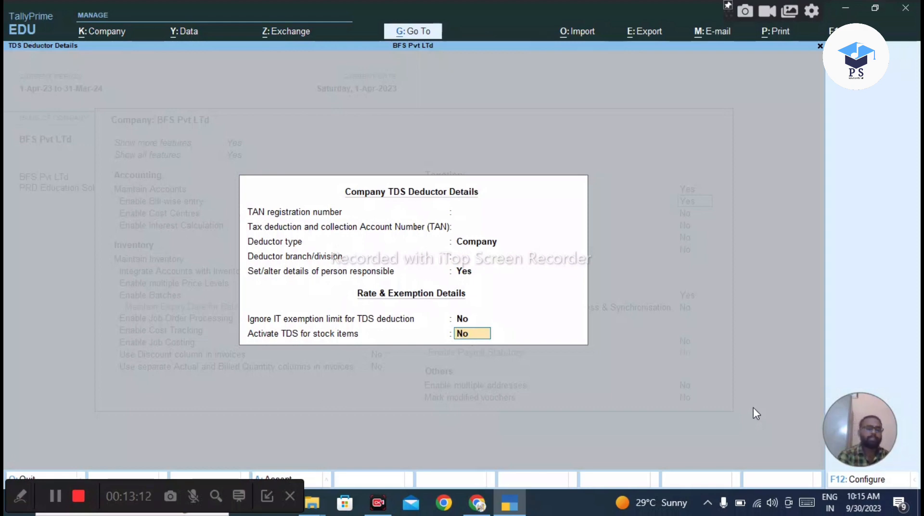
text(yes)
key(Return)
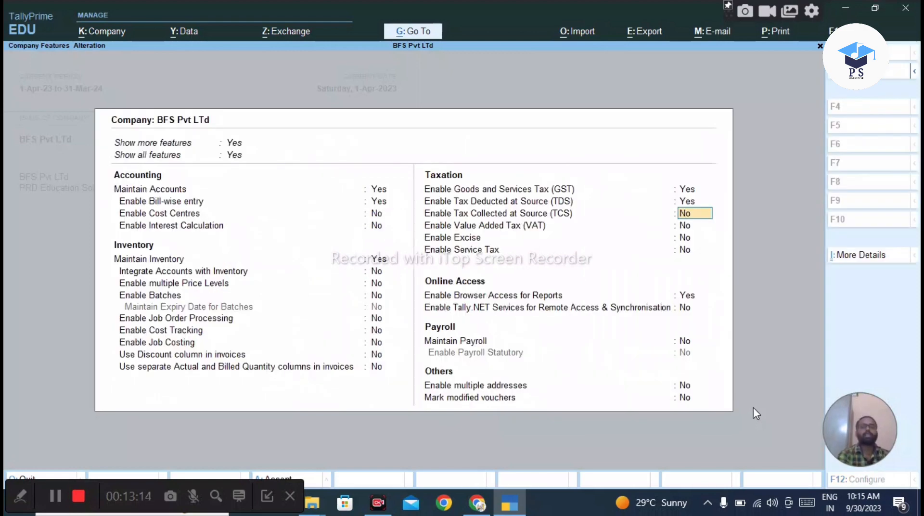
Reopen the company TDS deductor details, go through every field, and accept them without changes.
key(Up)
key(Return)
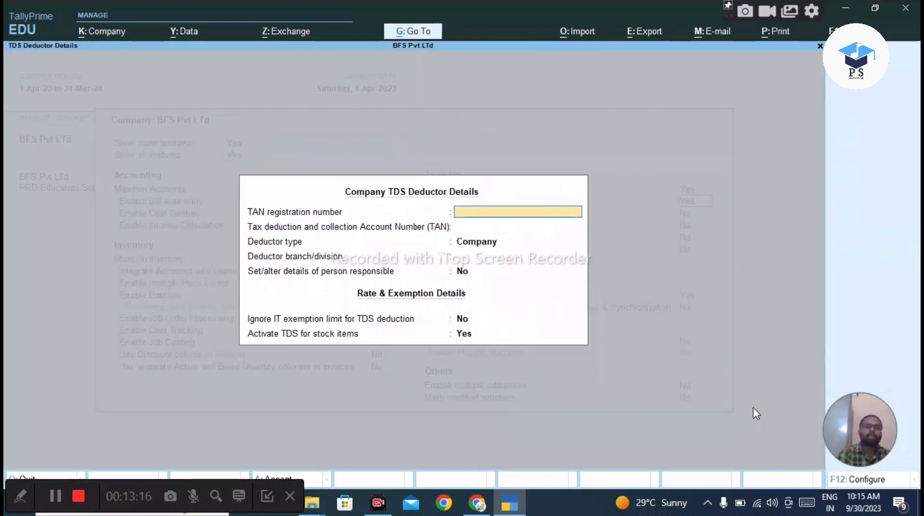
key(Return)
key(Return)
key(Return)
key(Return)
key(Return)
key(Return)
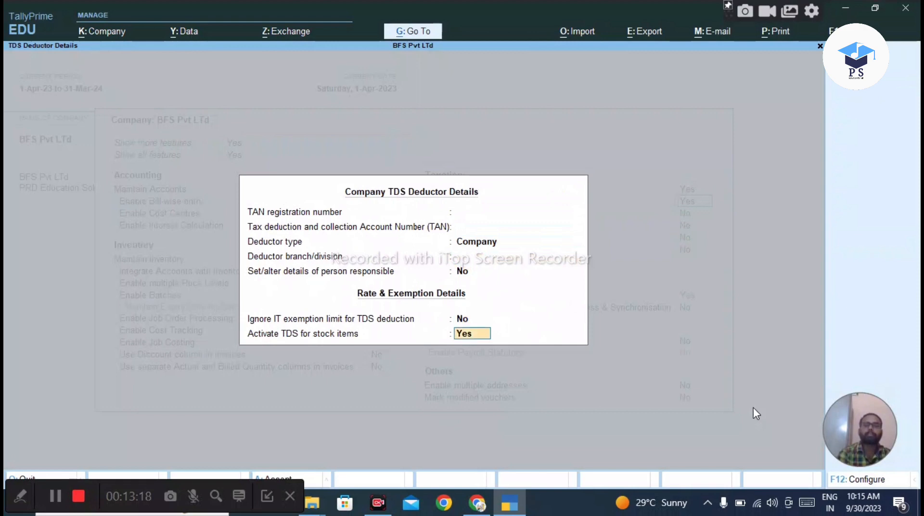
key(Return)
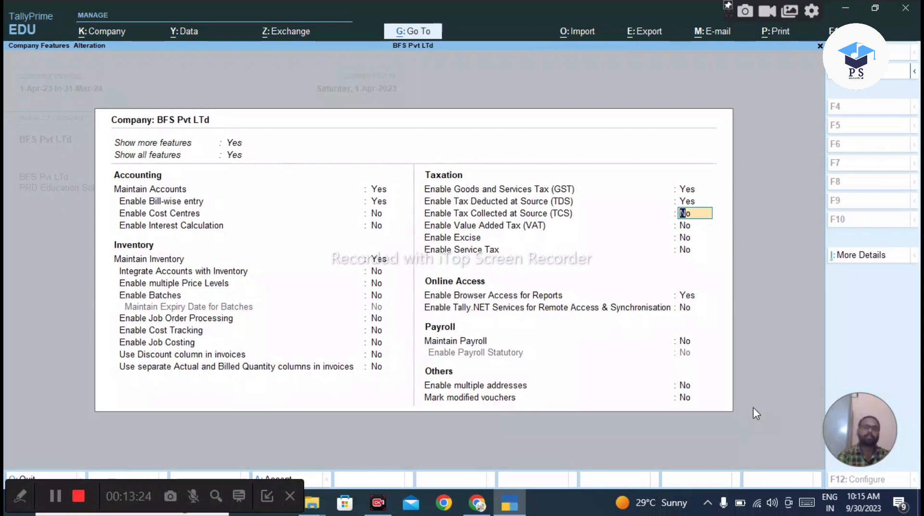
Enable Tax Collected at Source (TCS), go through the company TCS collector details with collector type Company, and quit them.
text(y)
key(Return)
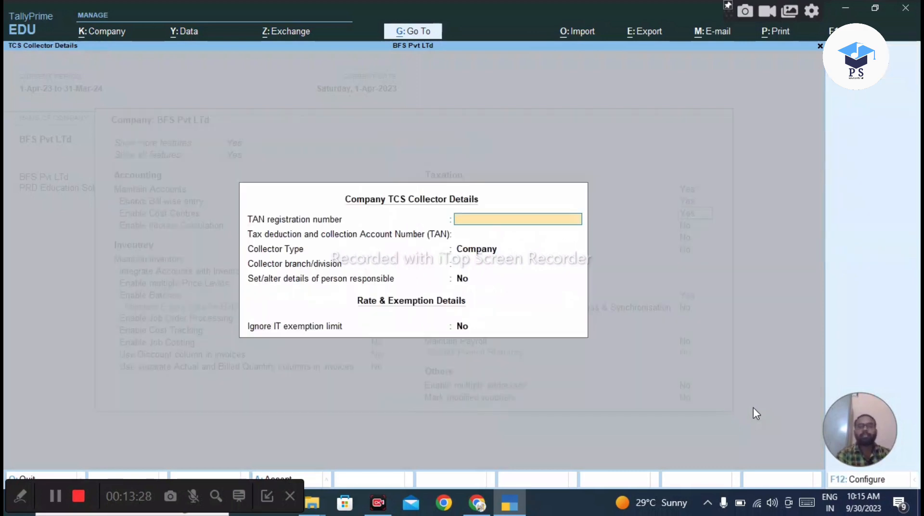
key(Return)
key(Return)
key(Return)
key(Return)
key(Return)
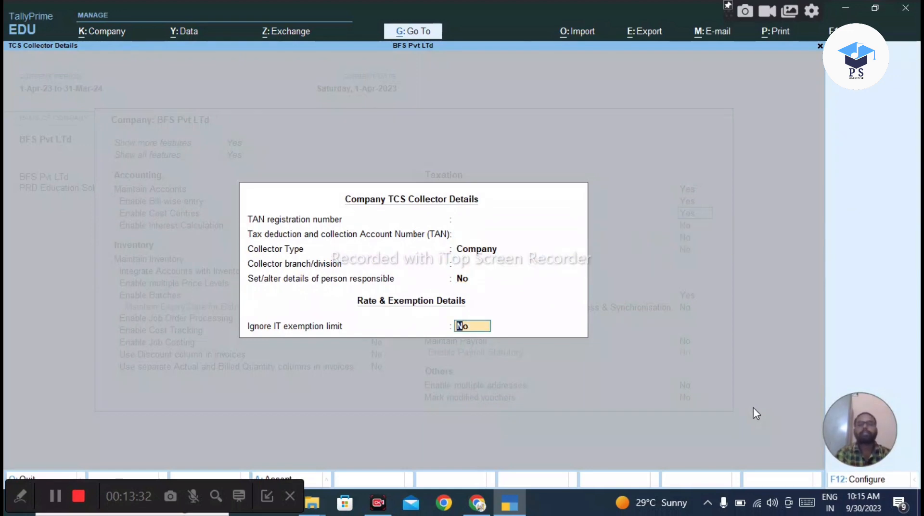
key(BackSpace)
key(y)
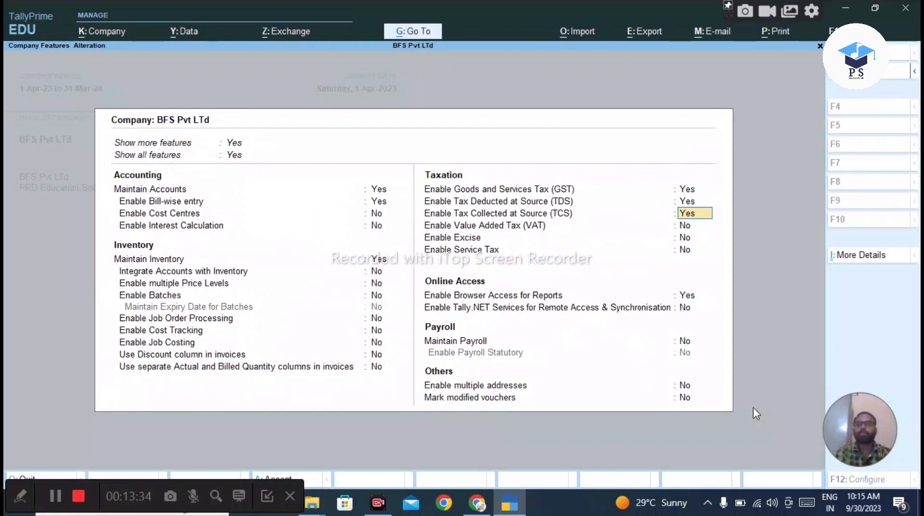
Set Tax Collected at Source (TCS) and Tax Deducted at Source (TDS) back to No.
key(Down)
key(Up)
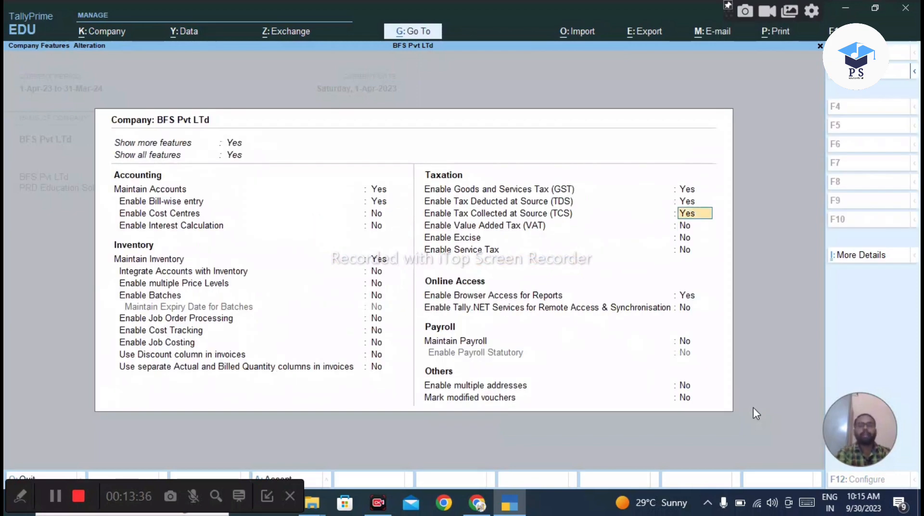
text(n)
key(Return)
key(Up)
key(Up)
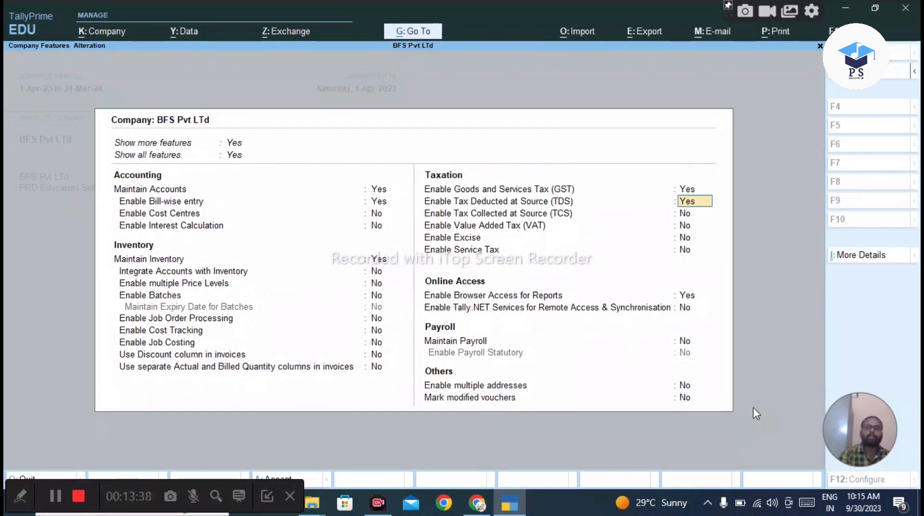
text(n)
key(Return)
key(Return)
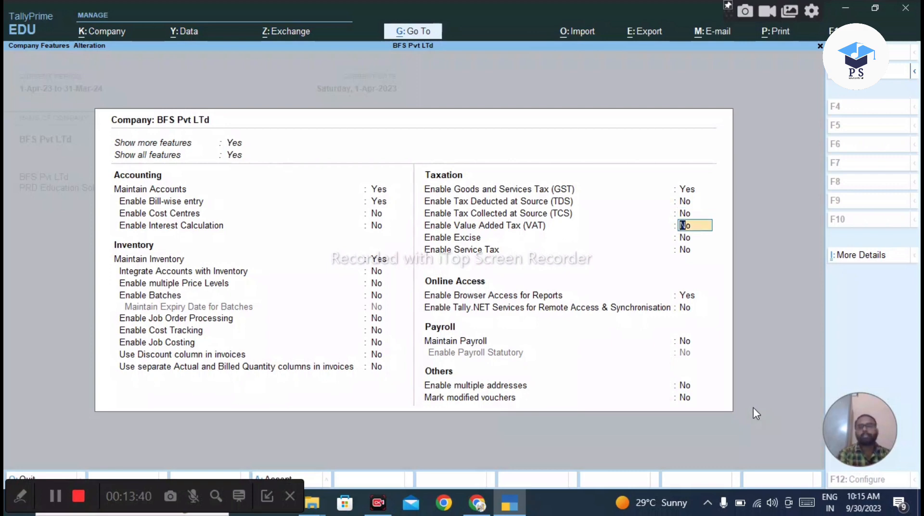
Set Enable Excise to Yes and choose Dealer as the registration type in the excise details.
key(Return)
text(y)
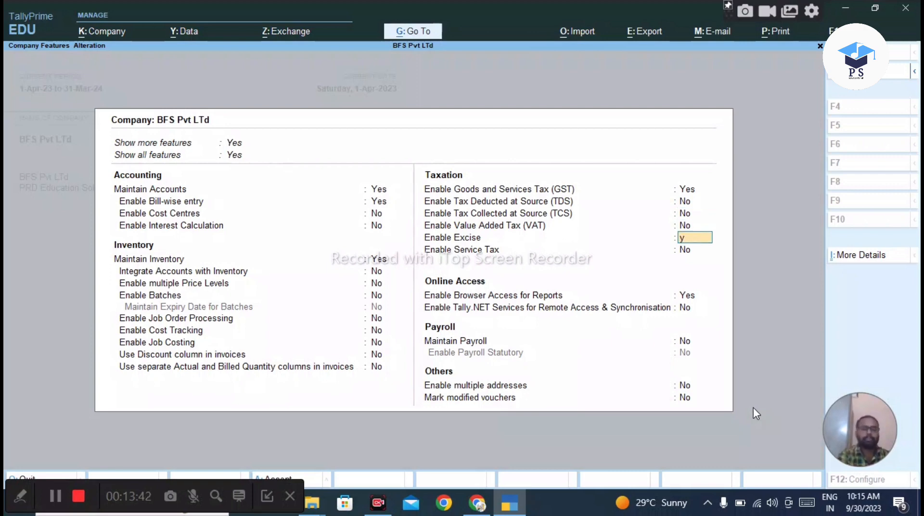
key(Return)
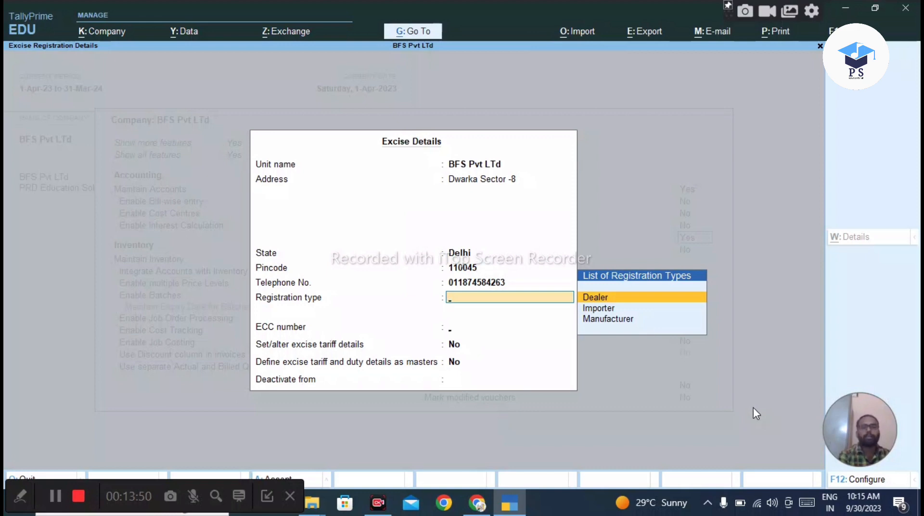
key(Return)
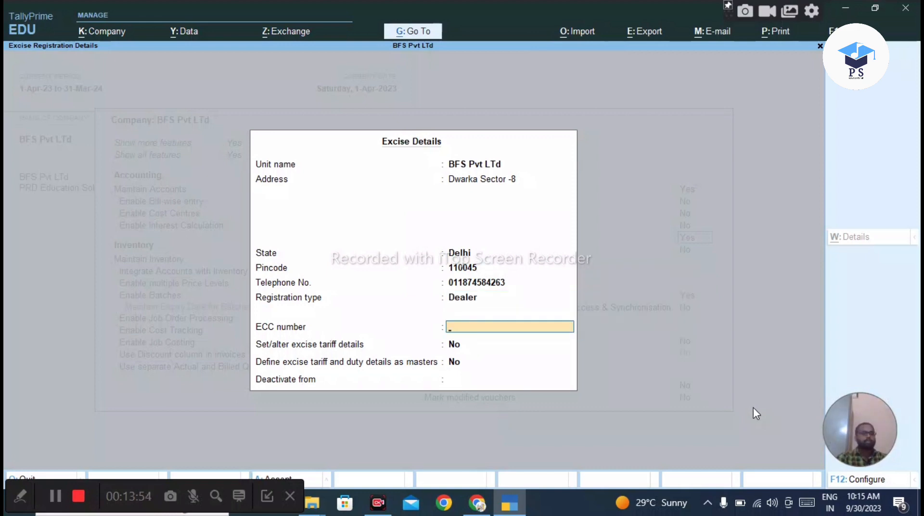
Leave the ECC number blank, open and quit the excise tariff details, set Set/alter excise tariff details back to No, and accept the excise details.
key(Return)
text(yes)
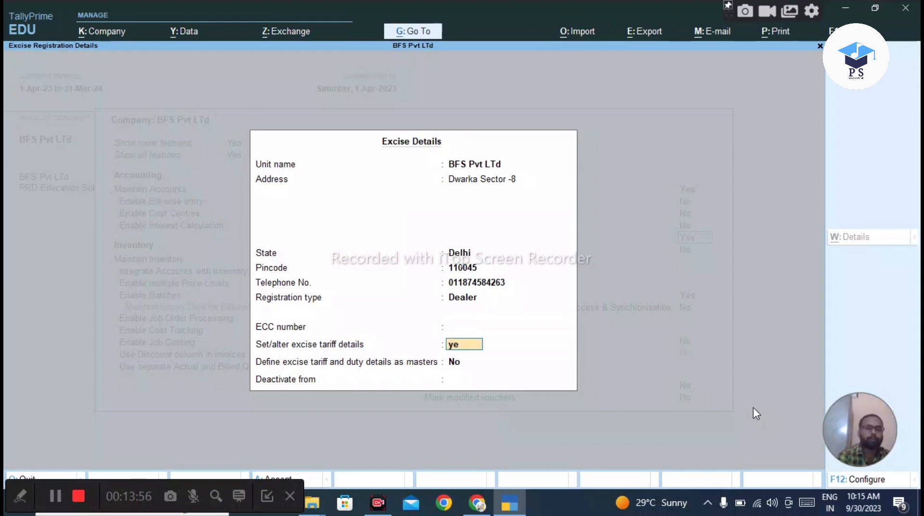
key(Return)
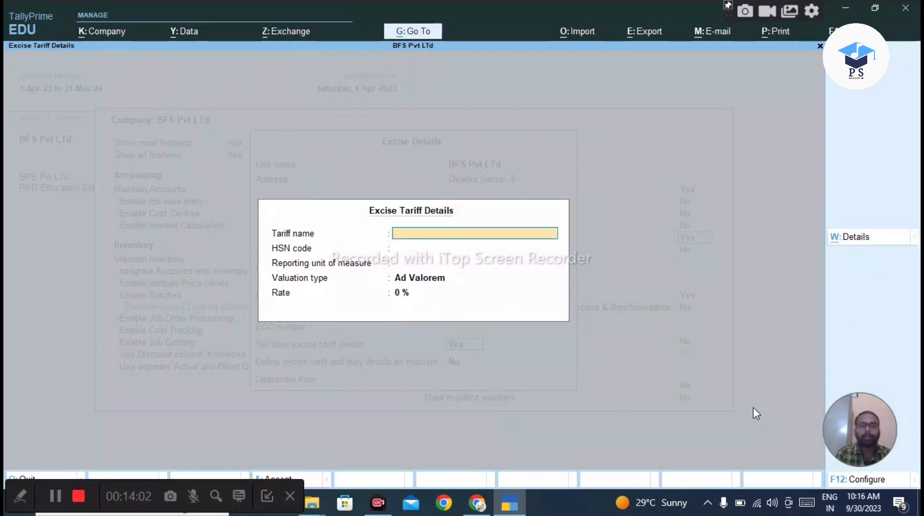
key(Escape)
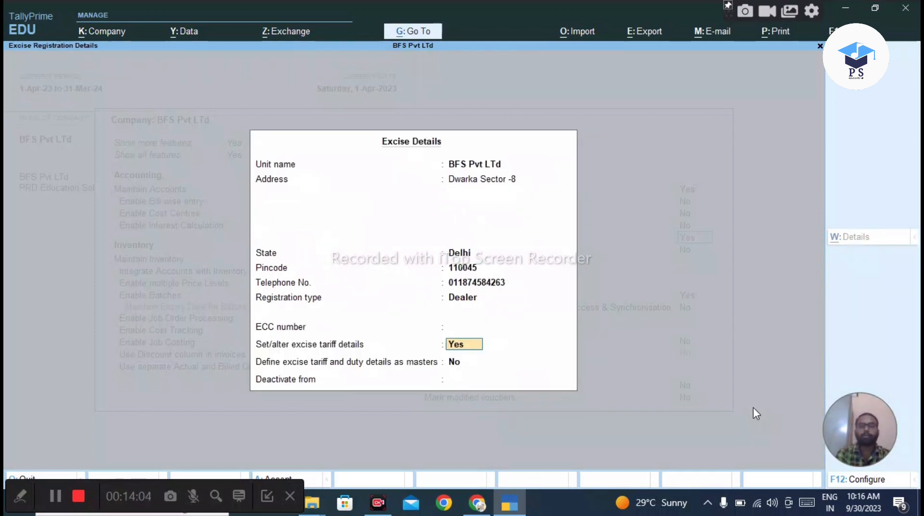
text(n)
key(Return)
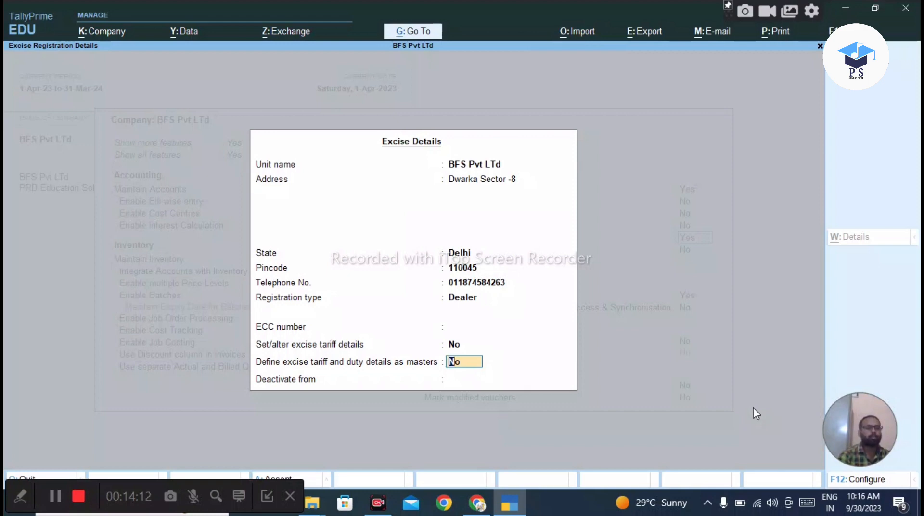
key(Return)
key(Return)
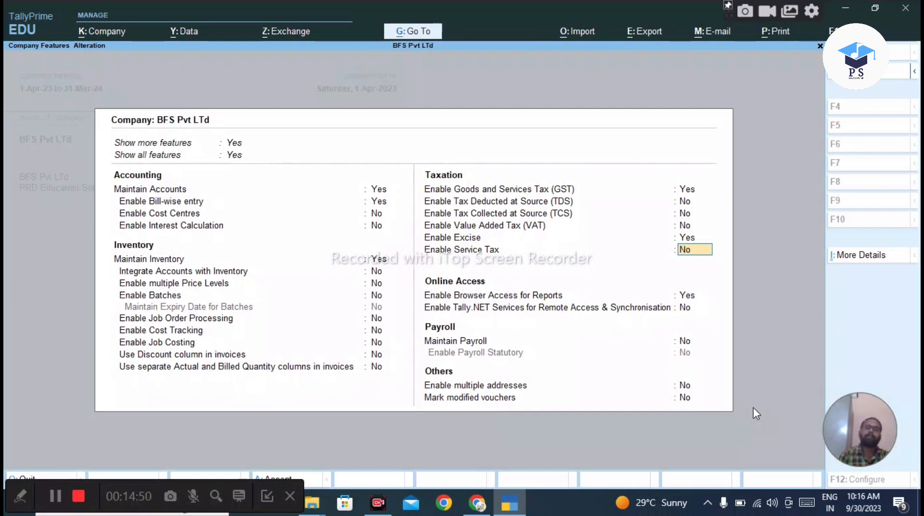
Enable Service Tax, quit the service tax details without filling them in, and set Enable Service Tax back to No.
text(y)
key(Return)
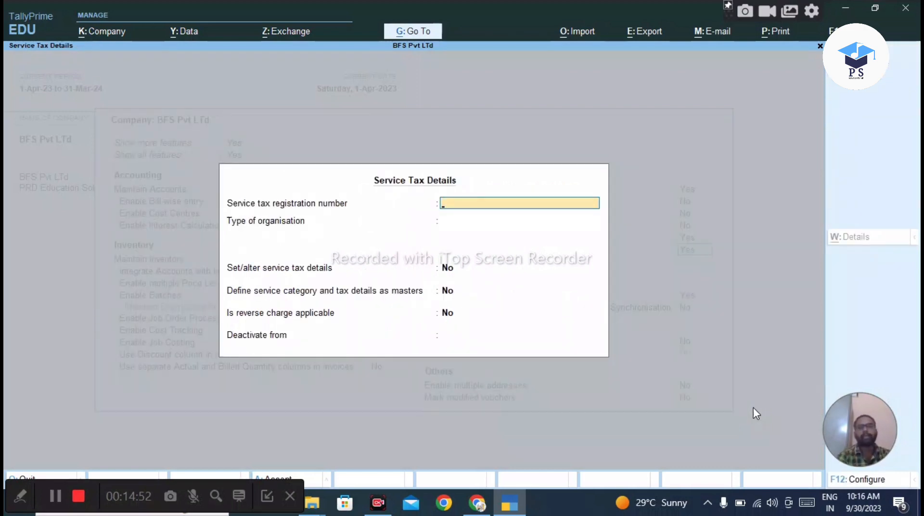
key(Escape)
key(Return)
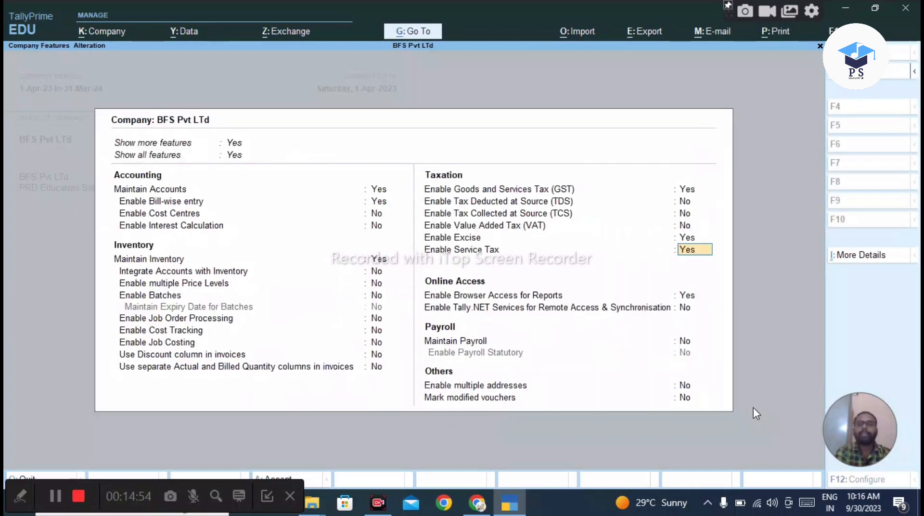
text(n)
key(Return)
Set Enable Excise back to No and go over the neighbouring taxation features.
key(Up)
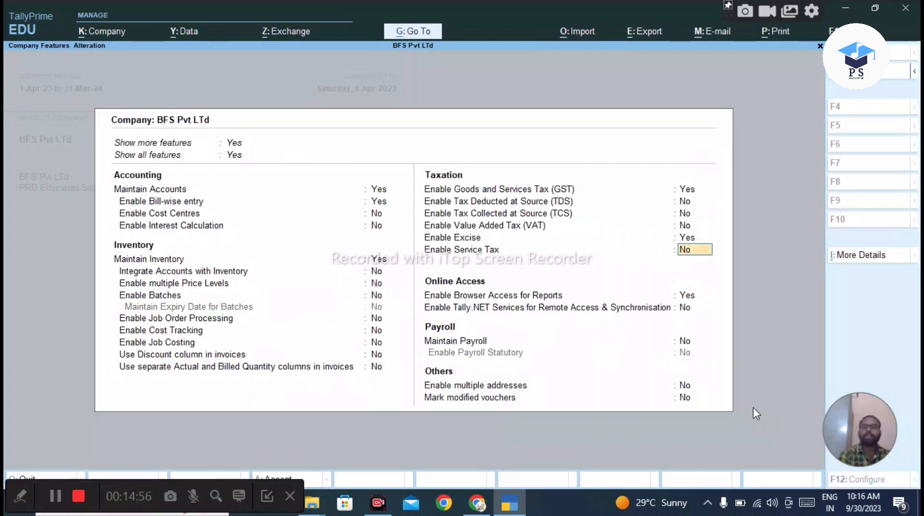
key(Up)
text(n)
key(Return)
key(Up)
key(Up)
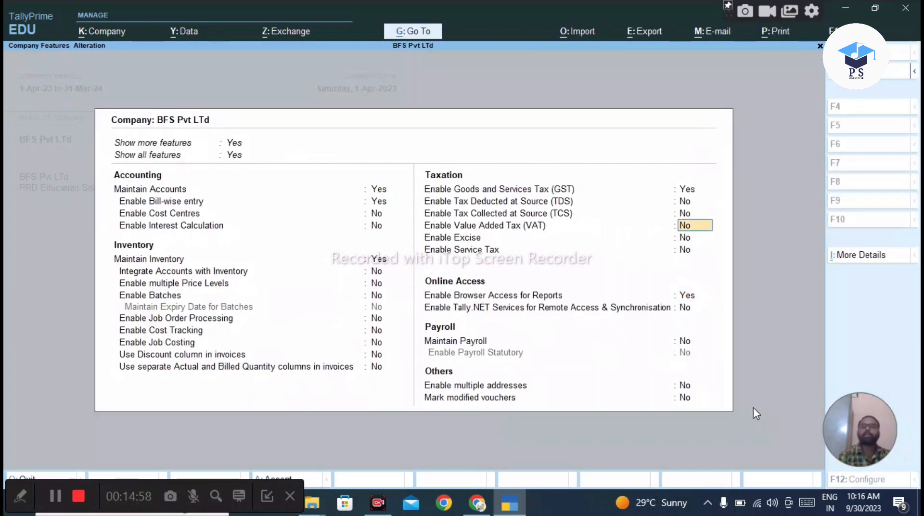
key(Up)
key(Down)
key(Down)
key(Down)
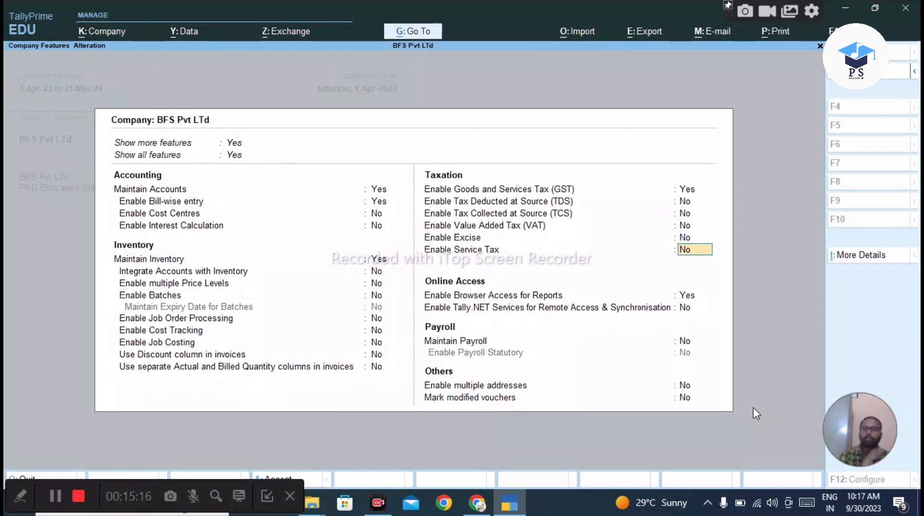
Set Maintain Payroll and Enable Payroll Statutory to Yes and open the payroll statutory details.
key(Return)
key(Return)
key(Return)
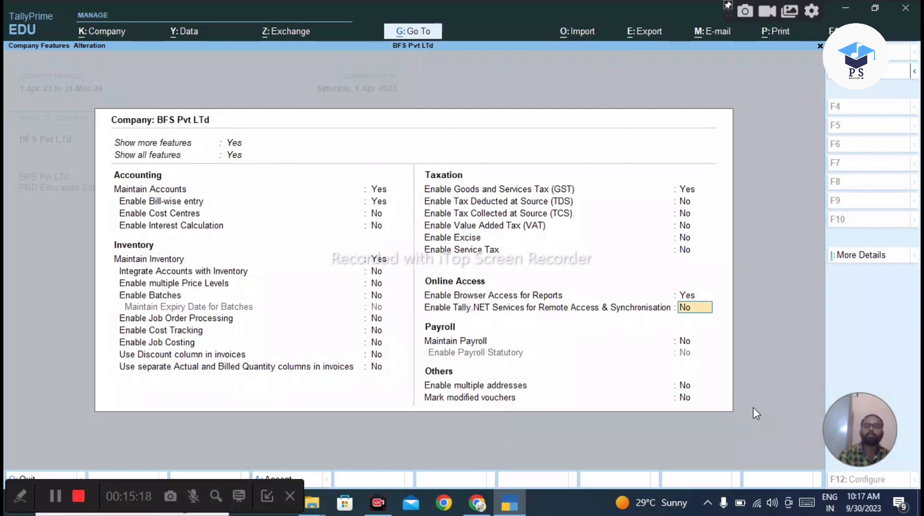
text(yes)
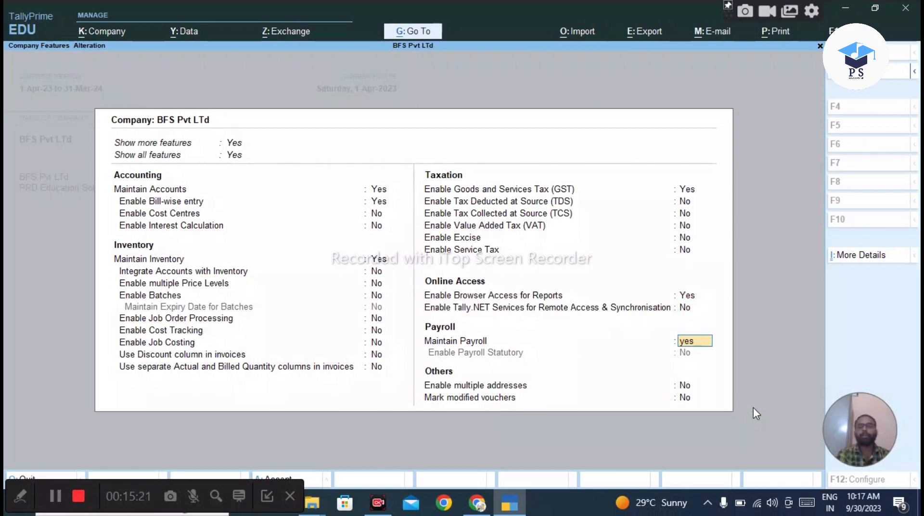
key(Return)
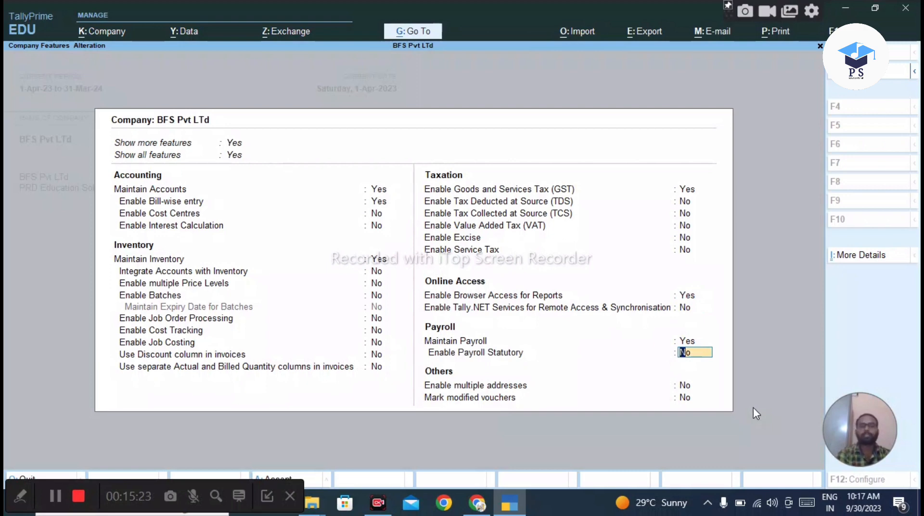
text(yes)
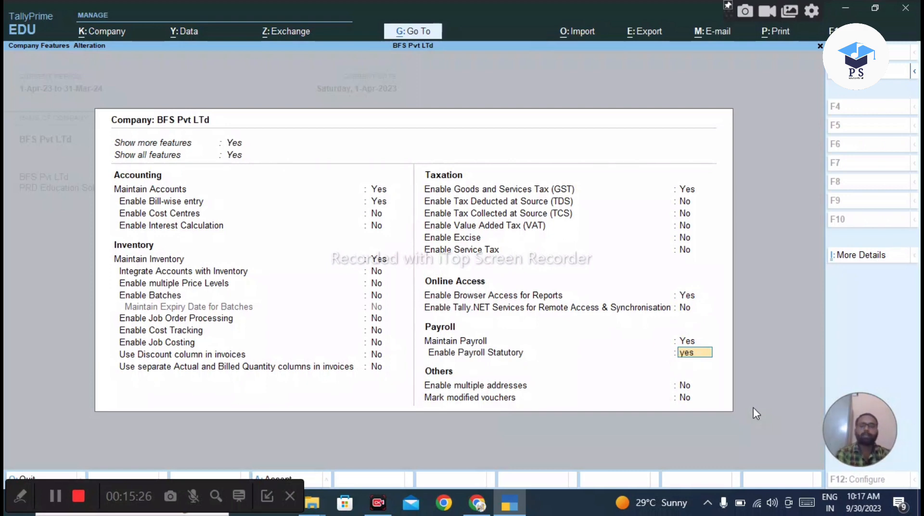
key(Return)
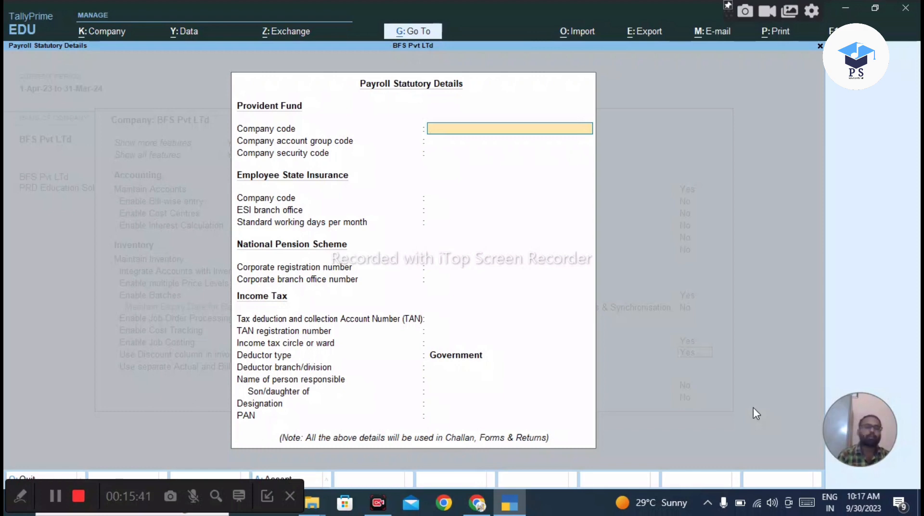
Go through the Provident Fund, Employee State Insurance, National Pension Scheme and first Income Tax fields of the payroll statutory details, leaving them blank.
key(Return)
key(Return)
key(Return)
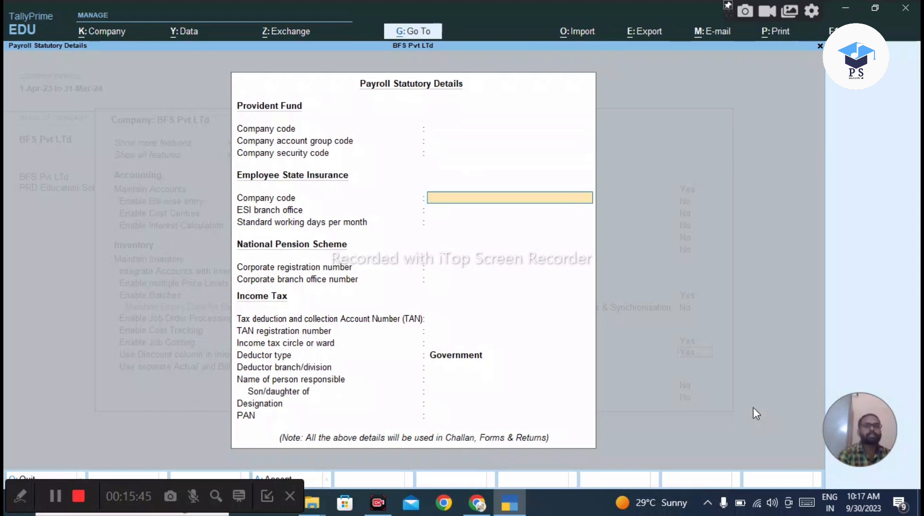
key(Up)
key(Up)
key(Up)
key(Return)
key(Return)
key(Return)
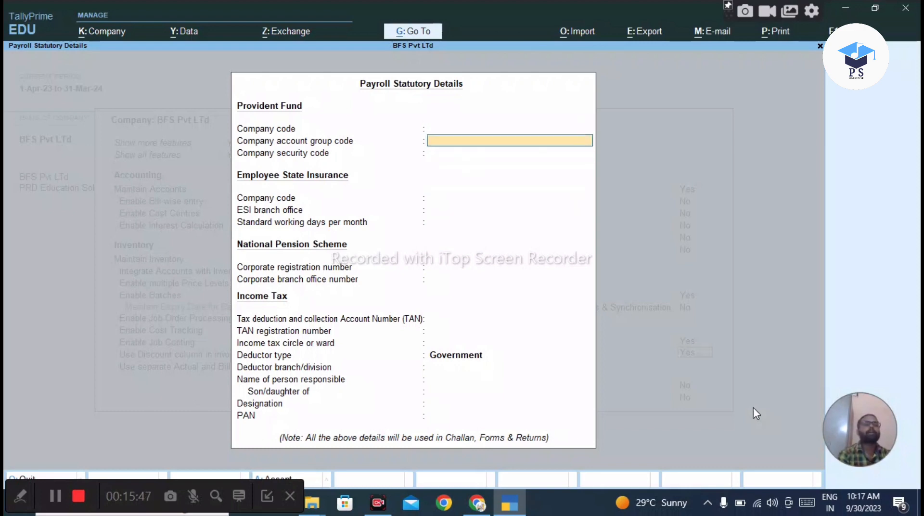
key(Return)
key(Return)
key(Return)
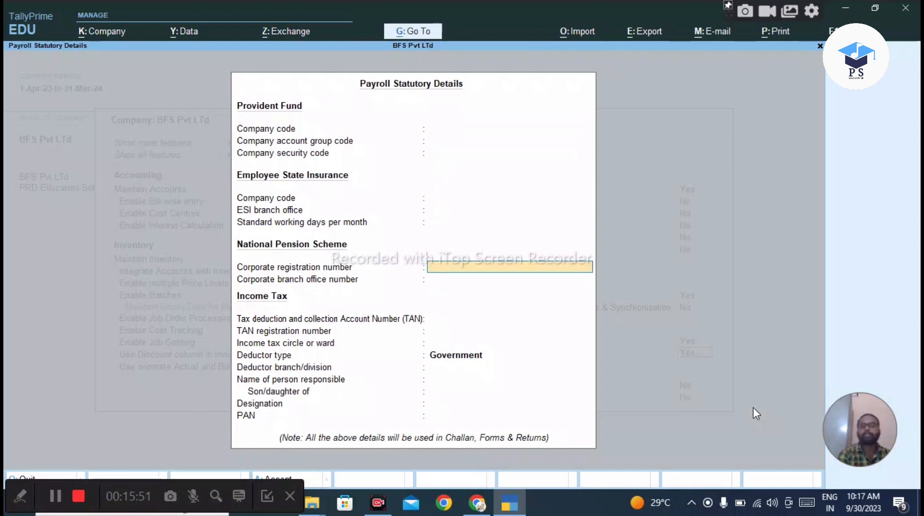
key(Return)
key(Return)
key(Return)
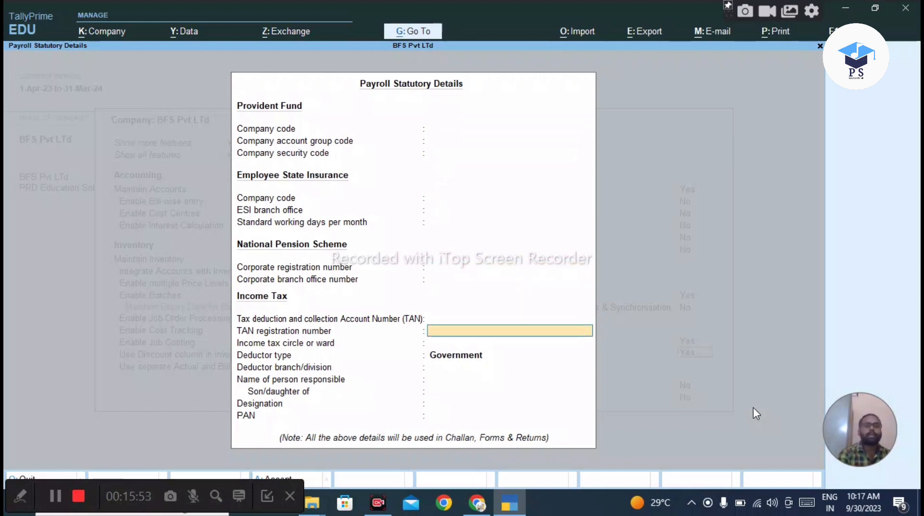
key(Return)
key(Return)
Set the payroll deductor type to Others and back to Government.
key(Down)
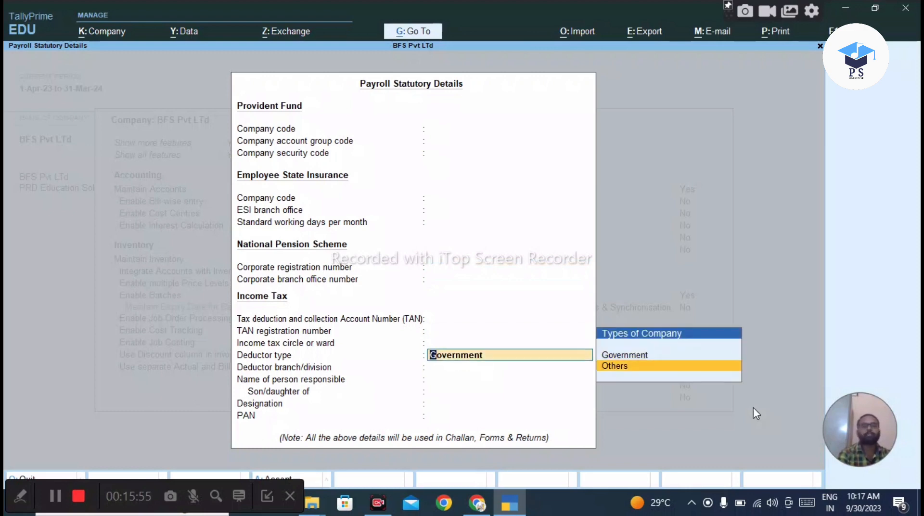
key(Return)
key(BackSpace)
key(Up)
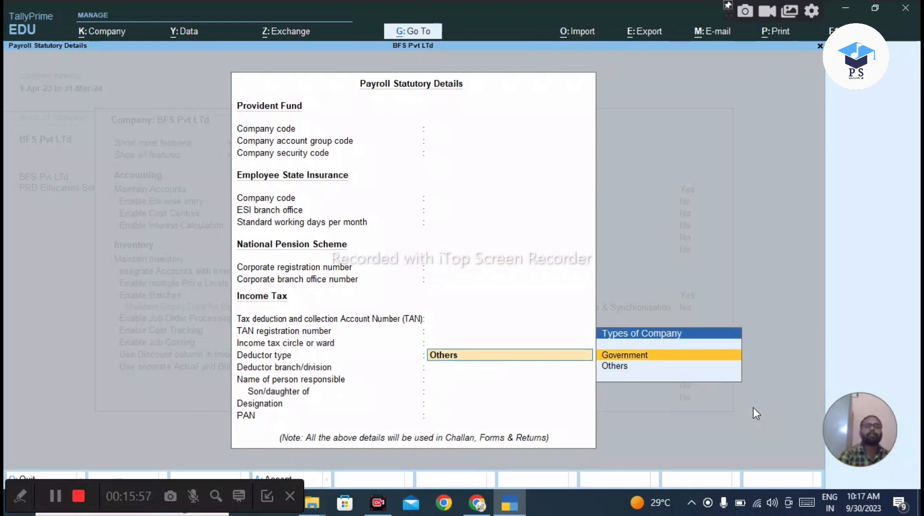
key(Return)
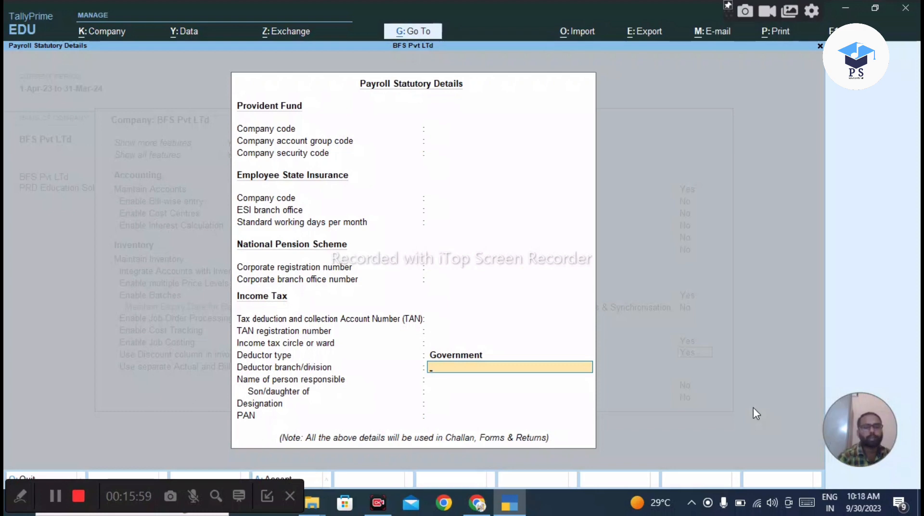
key(BackSpace)
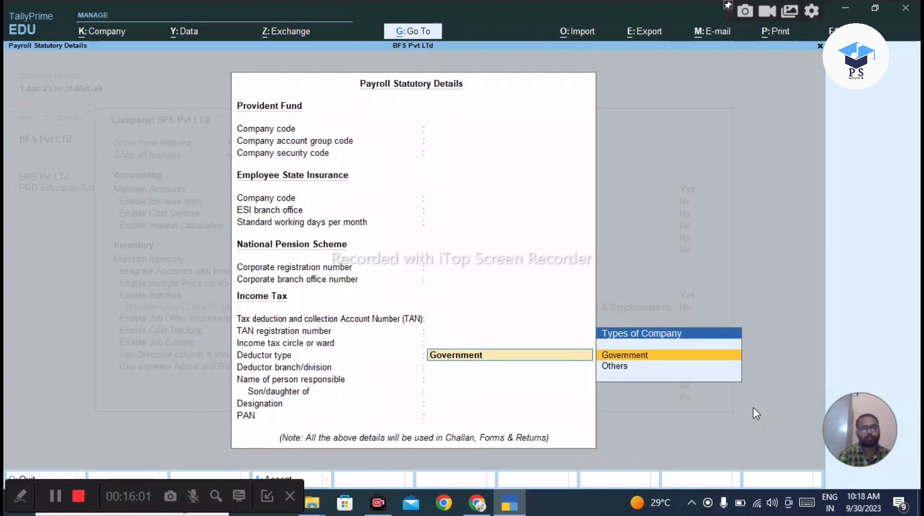
Go through the remaining deductor fields without entering values and accept the payroll statutory details.
key(Return)
key(Return)
key(Return)
key(Return)
key(Return)
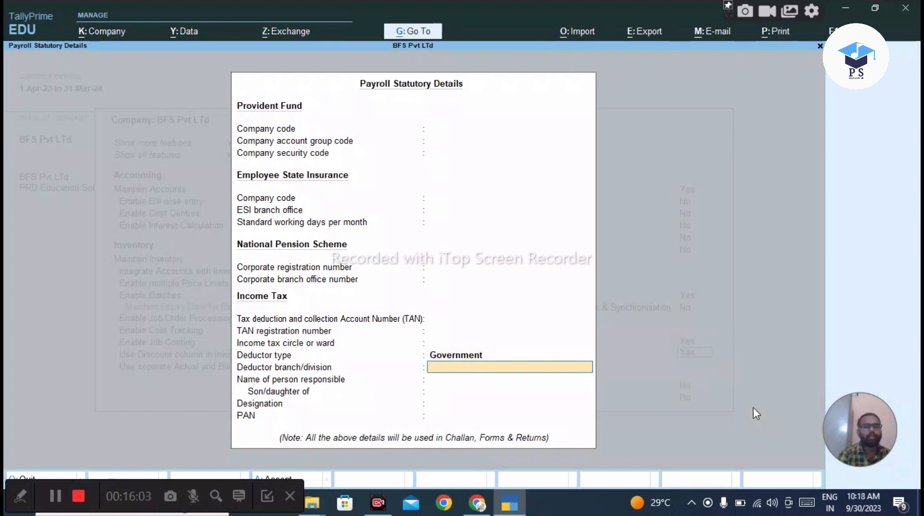
key(Return)
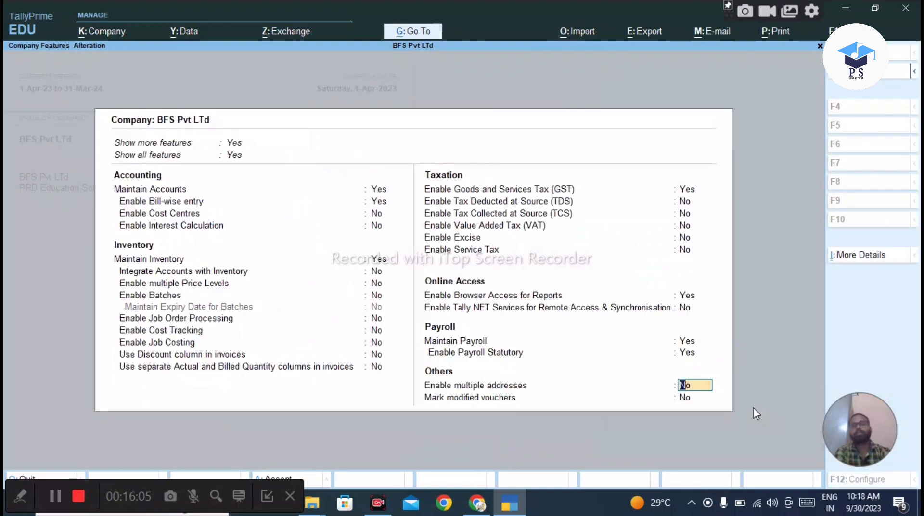
Set Enable Payroll Statutory and Maintain Payroll back to No.
key(Up)
text(n)
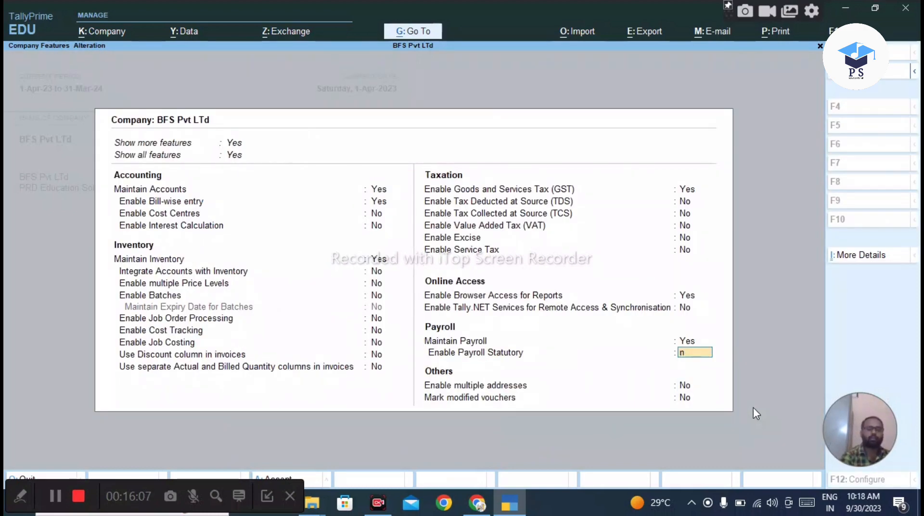
key(Return)
key(Up)
key(Up)
text(n)
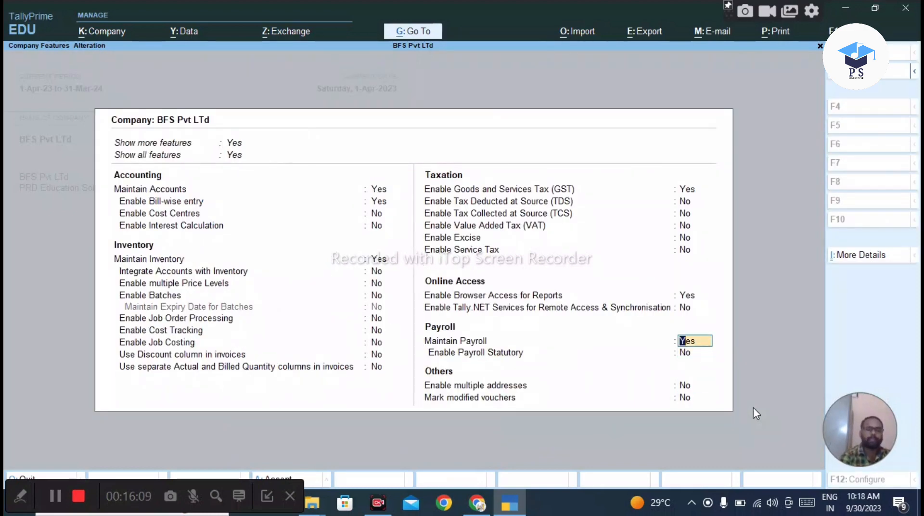
key(Return)
Go through the remaining Online Access, Payroll and Others features up to Mark modified vouchers, and decline accepting the company features.
key(Up)
key(Up)
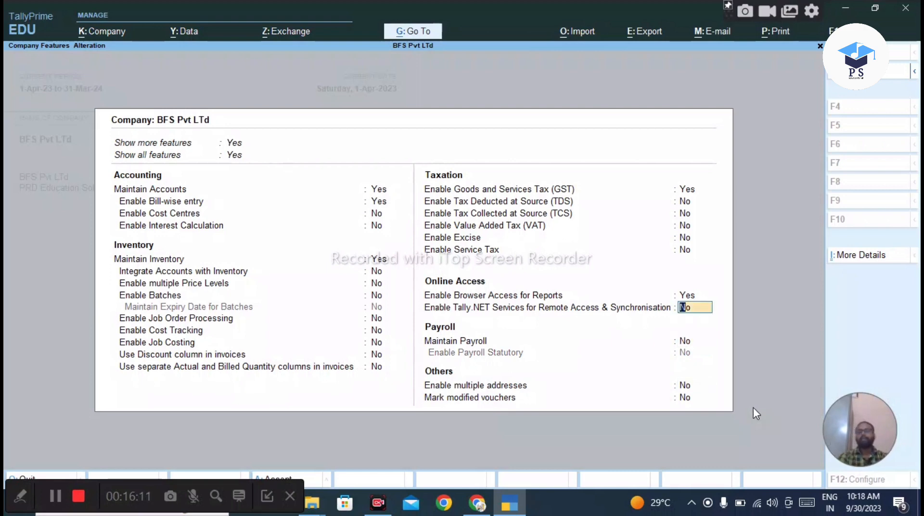
key(Down)
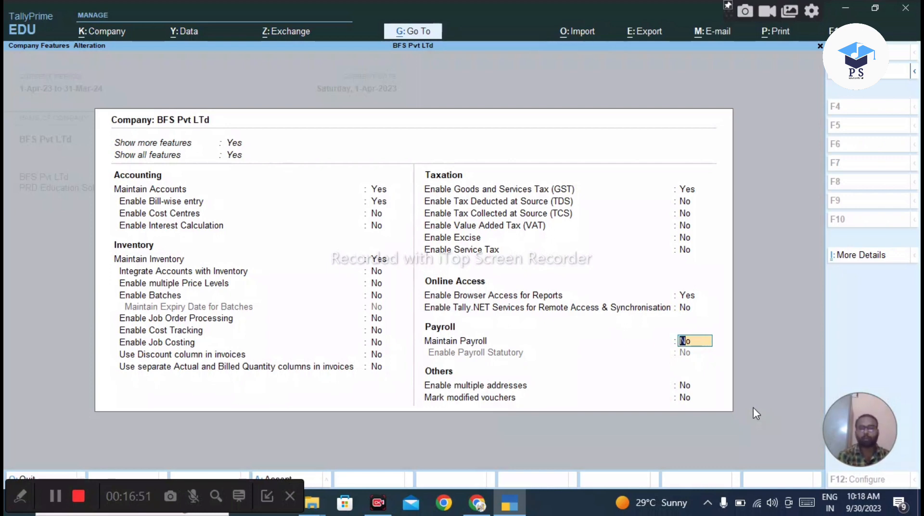
key(Return)
key(Return)
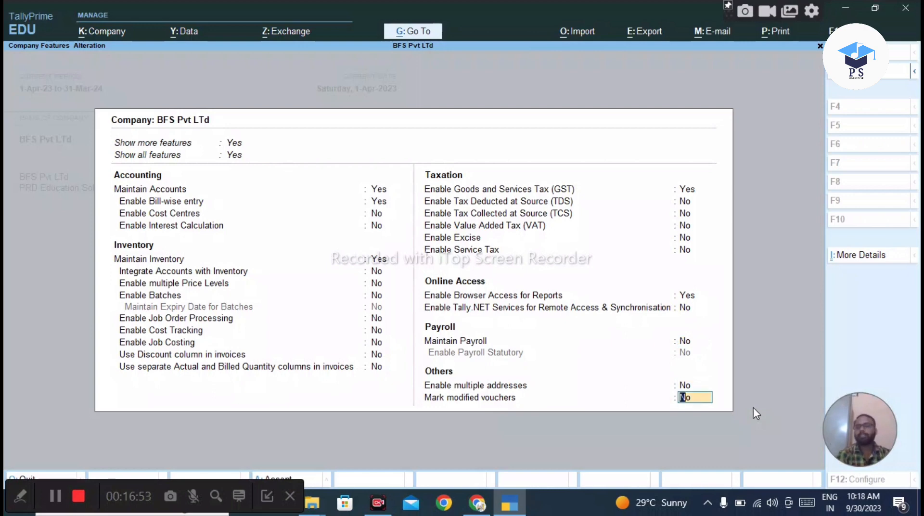
key(Return)
key(n)
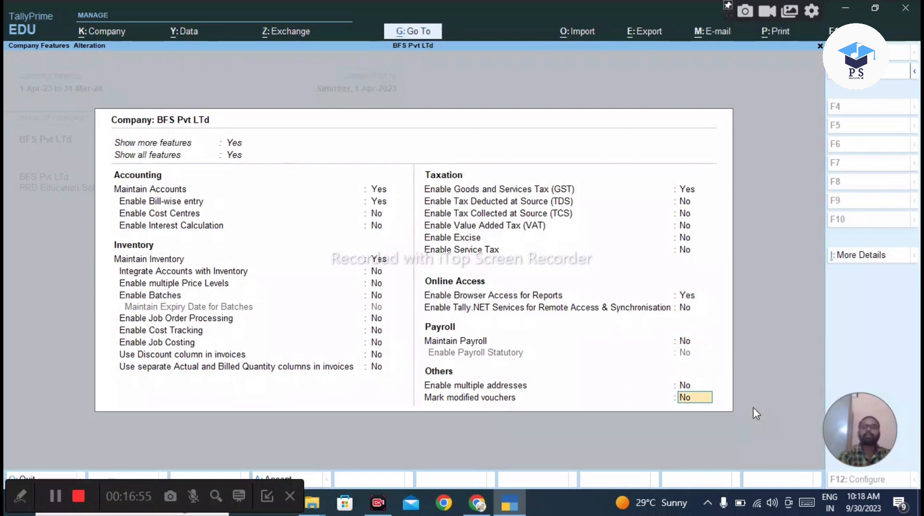